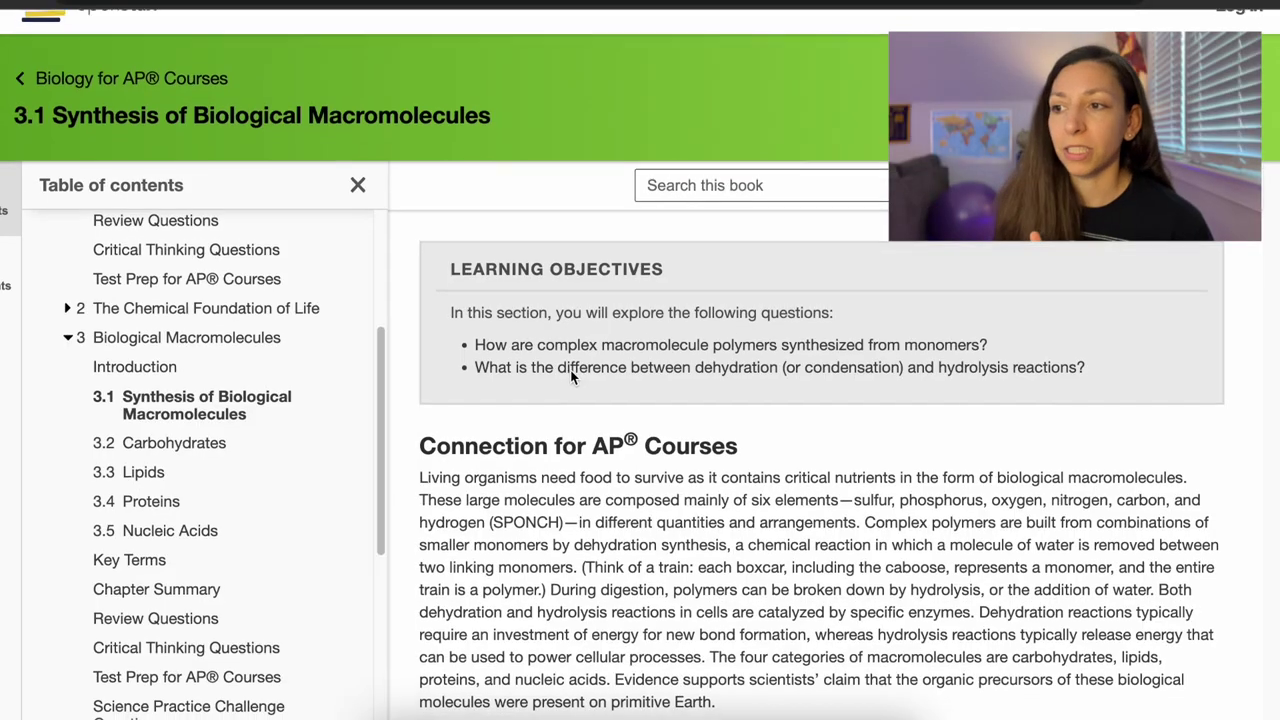
Select the section 3.1 textbook content starting at the opening Connection for AP Courses paragraph and copy it.
scroll(571, 371, "down", 5)
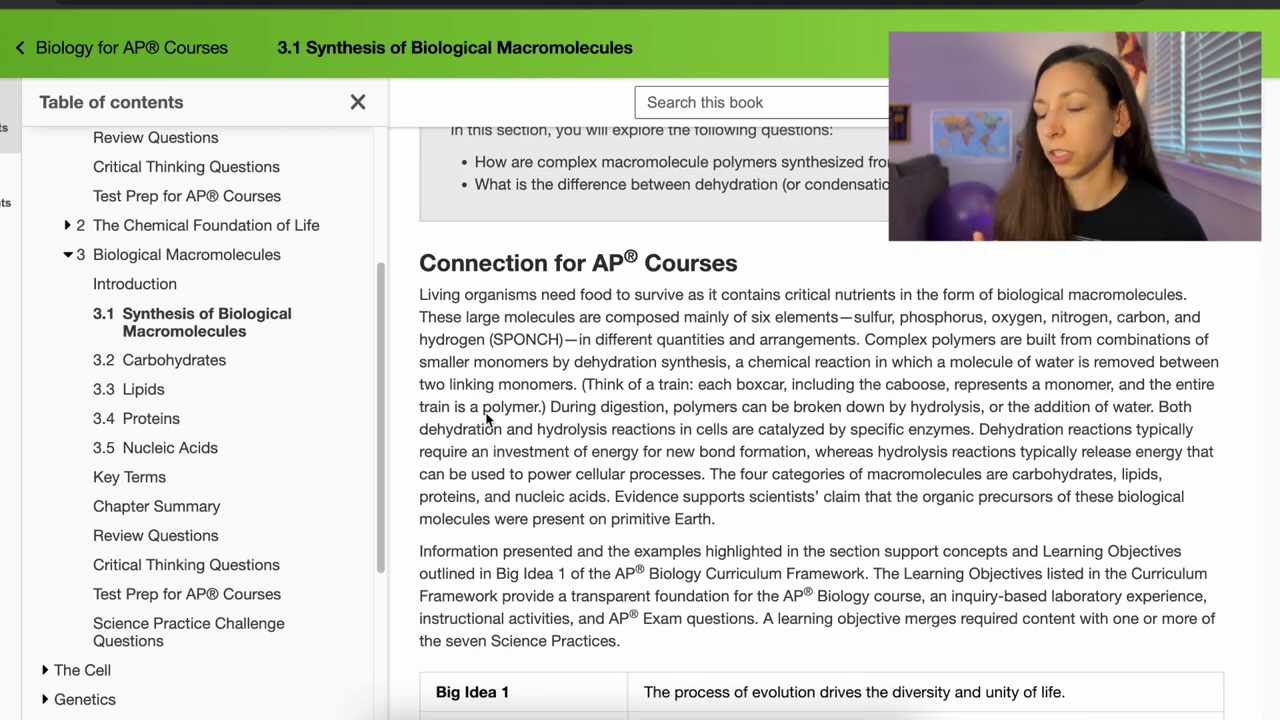
scroll(494, 390, "down", 2)
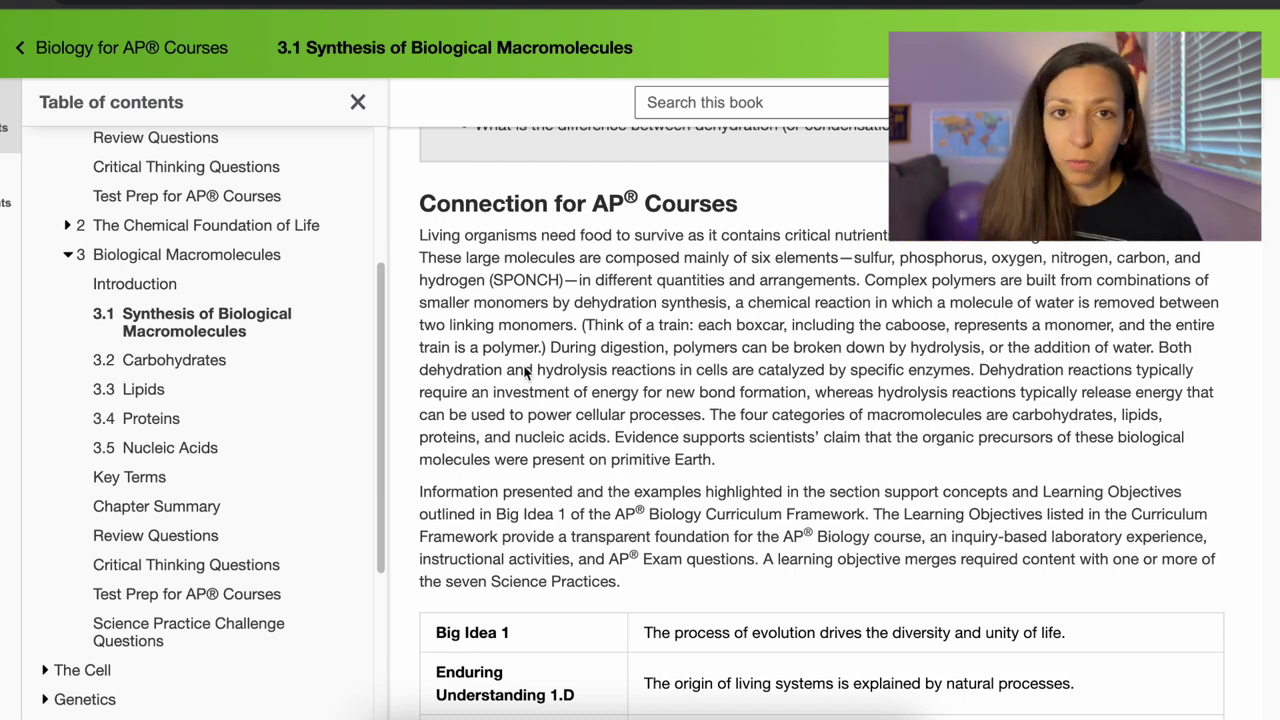
scroll(524, 366, "down", 1)
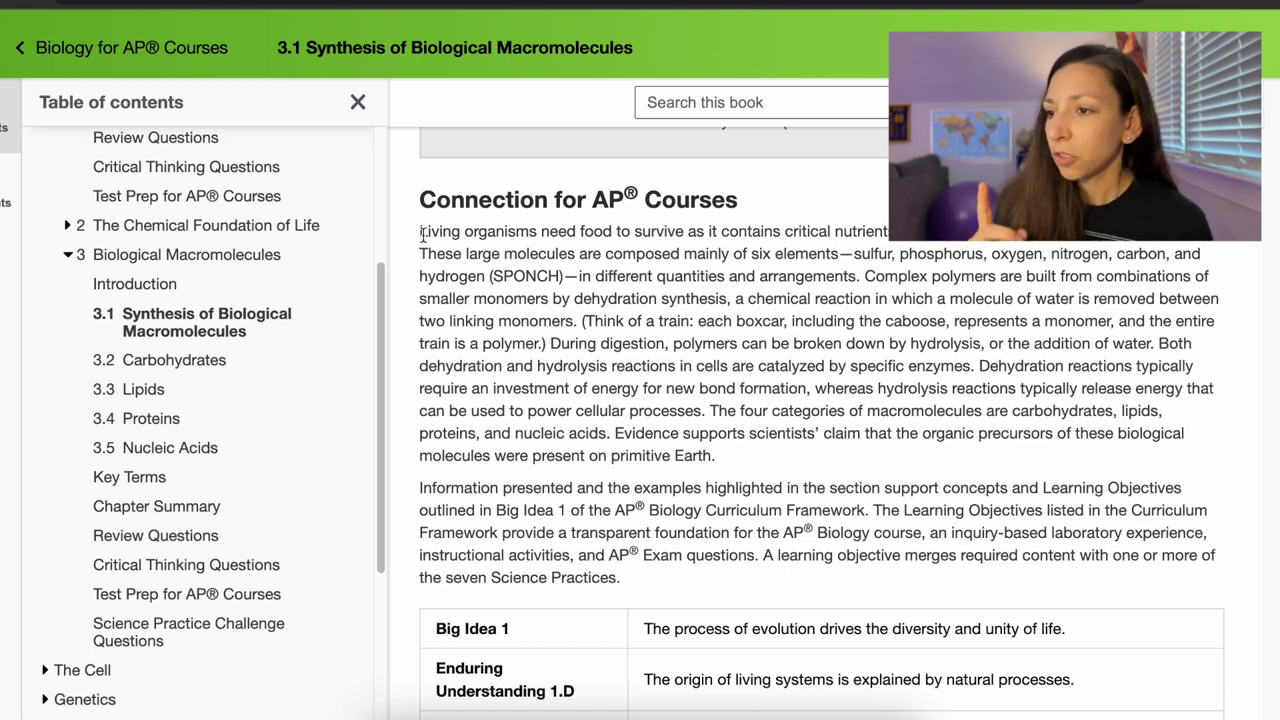
left_click_drag(418, 231, 1124, 359)
scroll(660, 320, "down", 15)
scroll(665, 330, "down", 15)
scroll(665, 330, "up", 4)
scroll(665, 330, "up", 5)
scroll(665, 323, "up", 9)
scroll(664, 321, "up", 2)
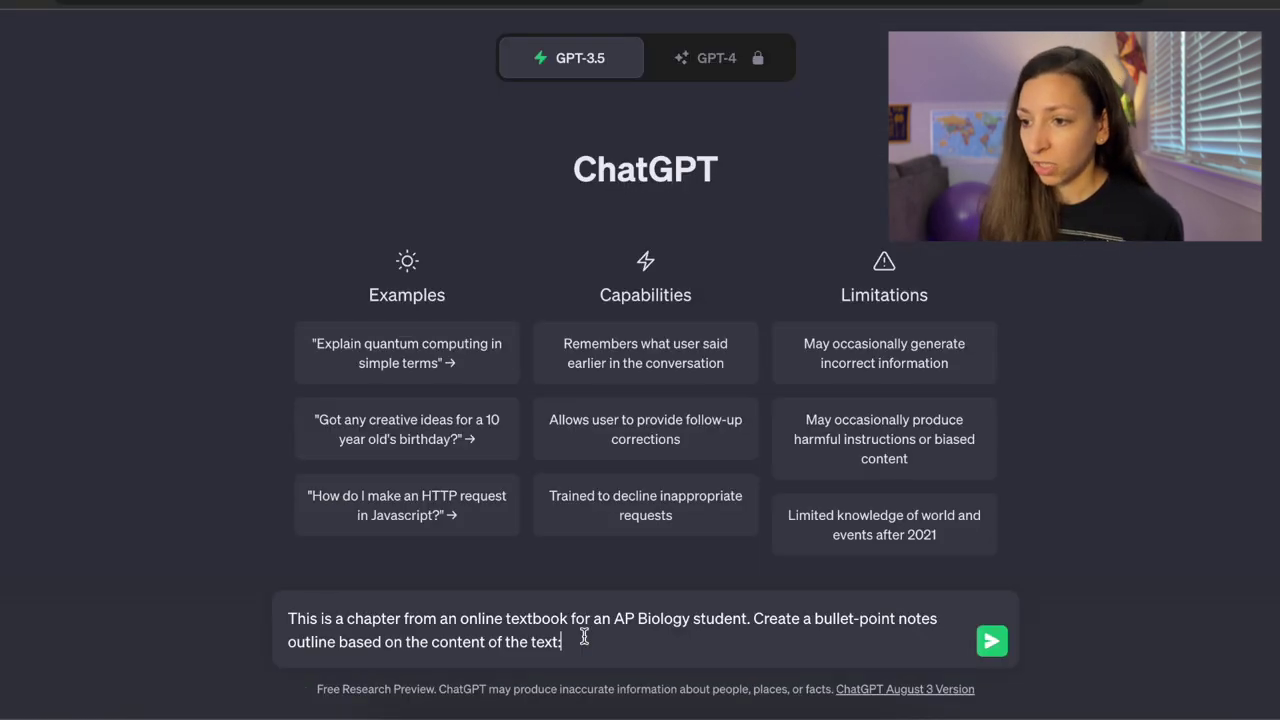
In ChatGPT, paste the copied chapter text below the bullet-point notes outline prompt, separated by a blank line, and submit it.
key("shift+Return")
key("shift+Return")
key("ctrl+v")
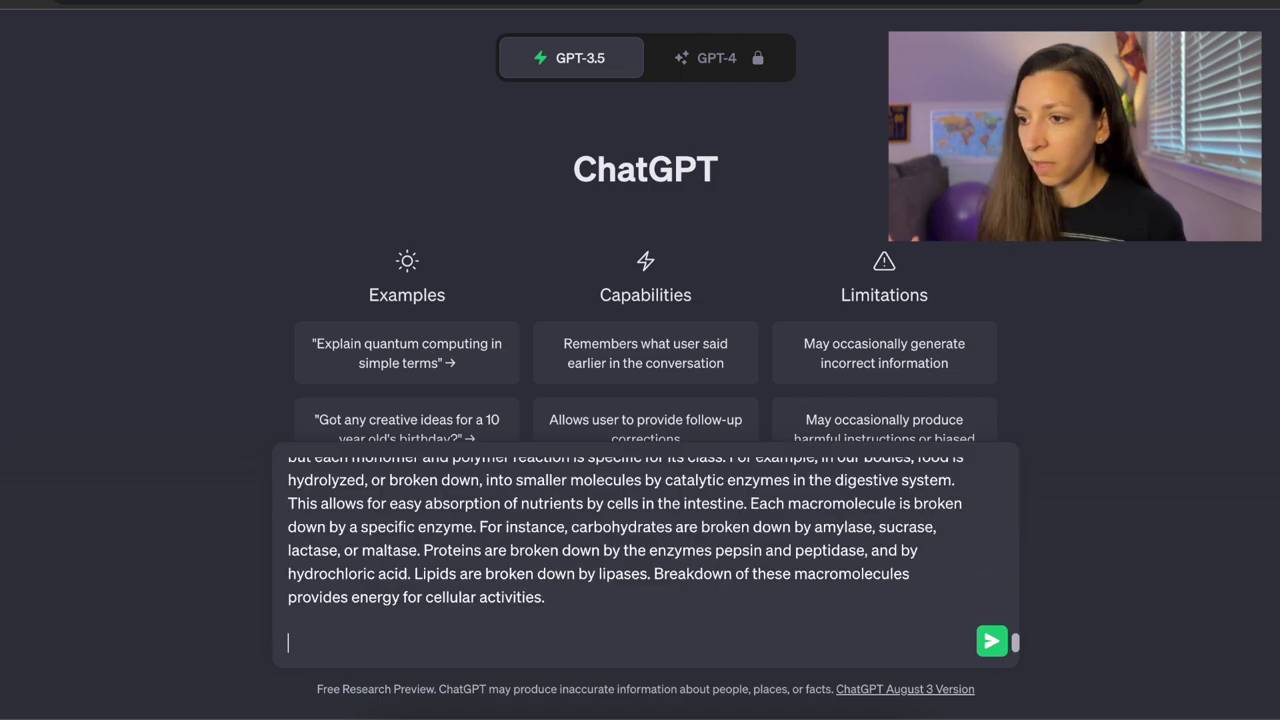
scroll(497, 576, "up", 20)
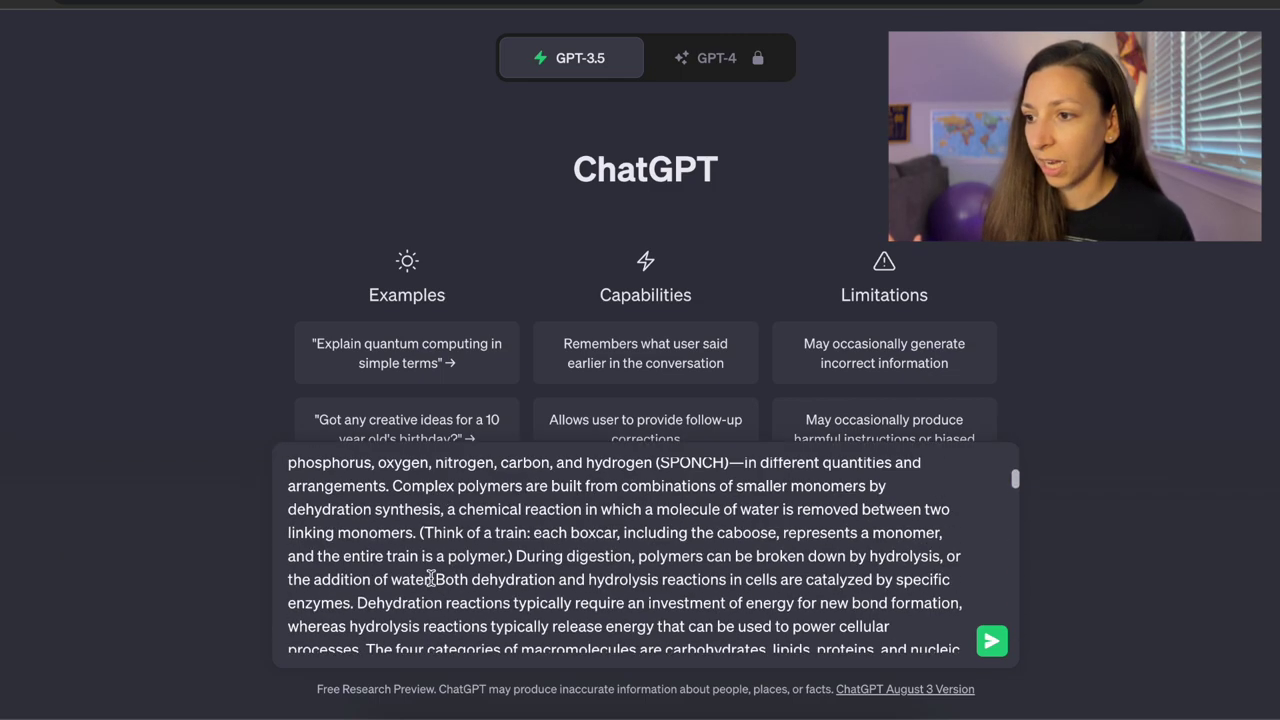
left_click(991, 643)
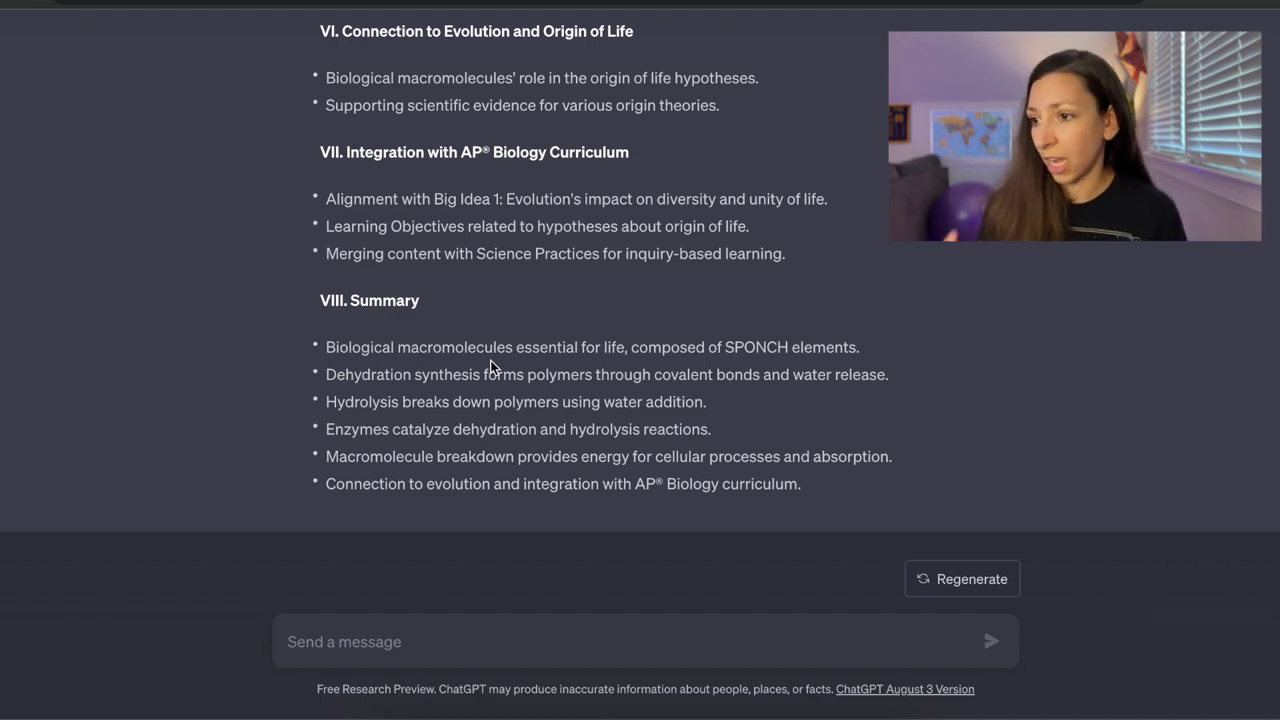
Examine the generated chapter outline, from its Summary up to the introduction and through the Dehydration Synthesis, Hydrolysis and Enzymatic Catalysis sections.
scroll(557, 222, "up", 5)
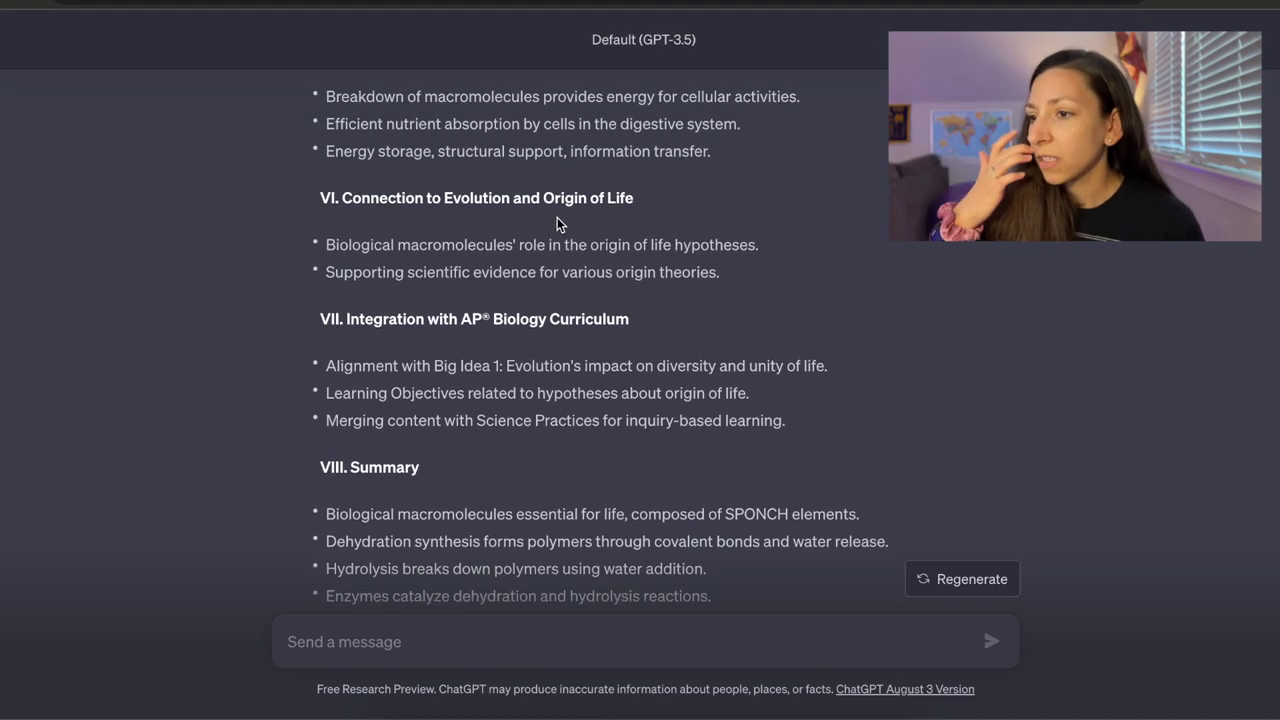
scroll(557, 222, "up", 2)
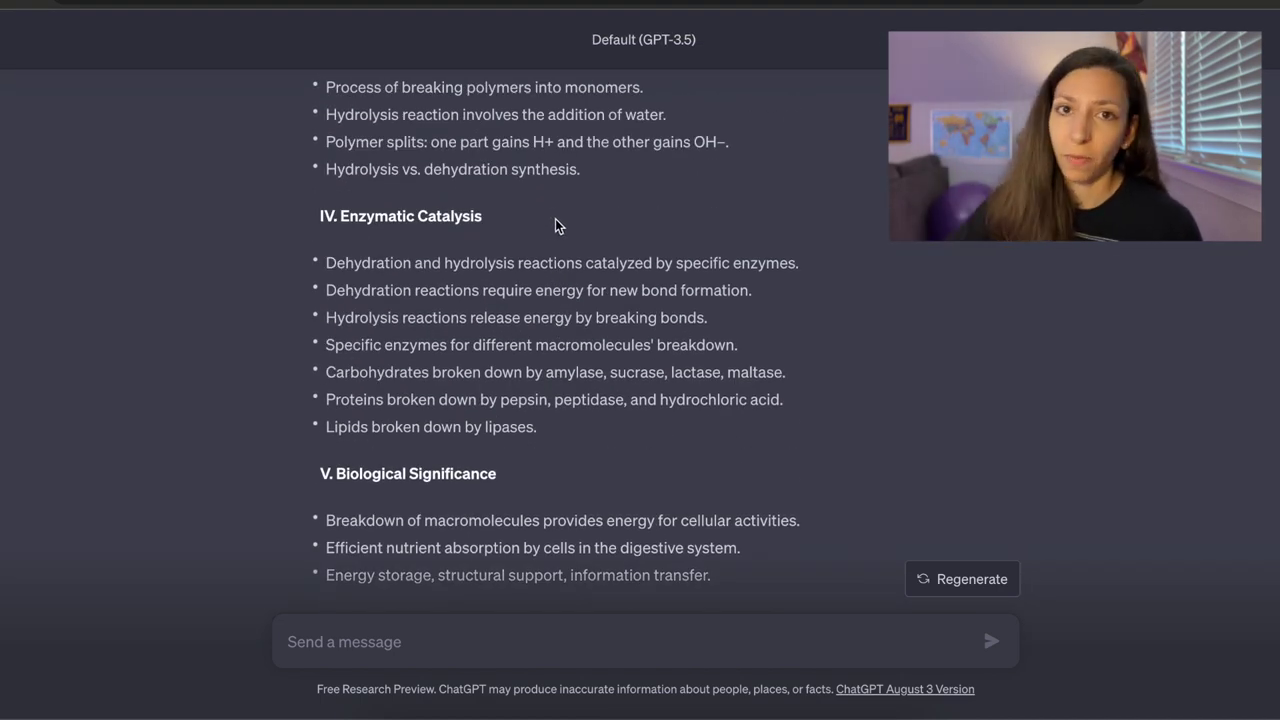
scroll(599, 266, "up", 1)
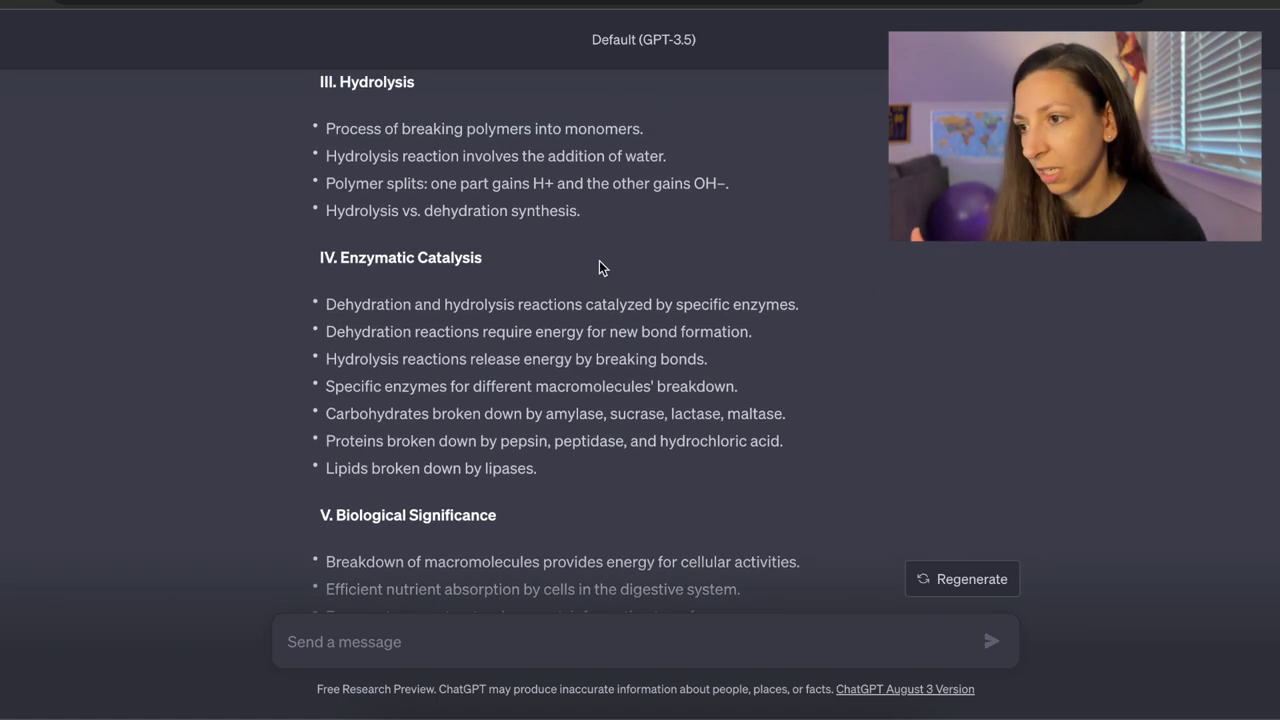
scroll(599, 266, "up", 6)
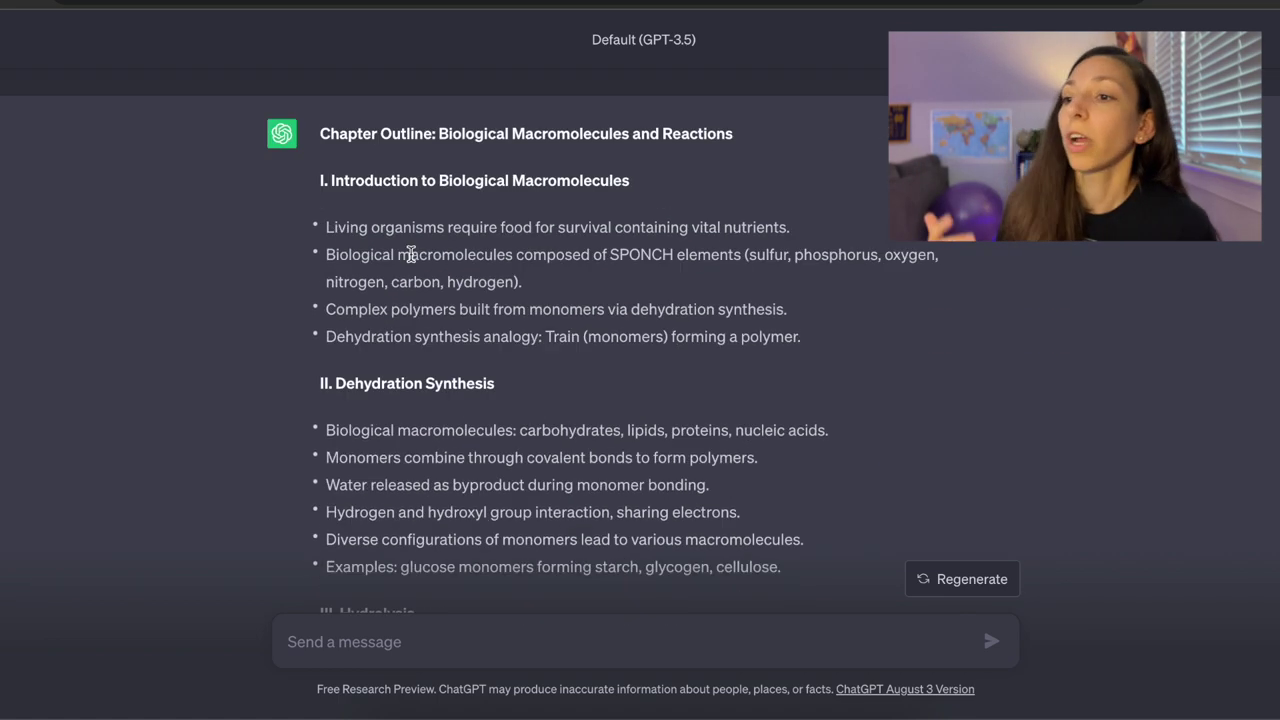
scroll(410, 254, "up", 2)
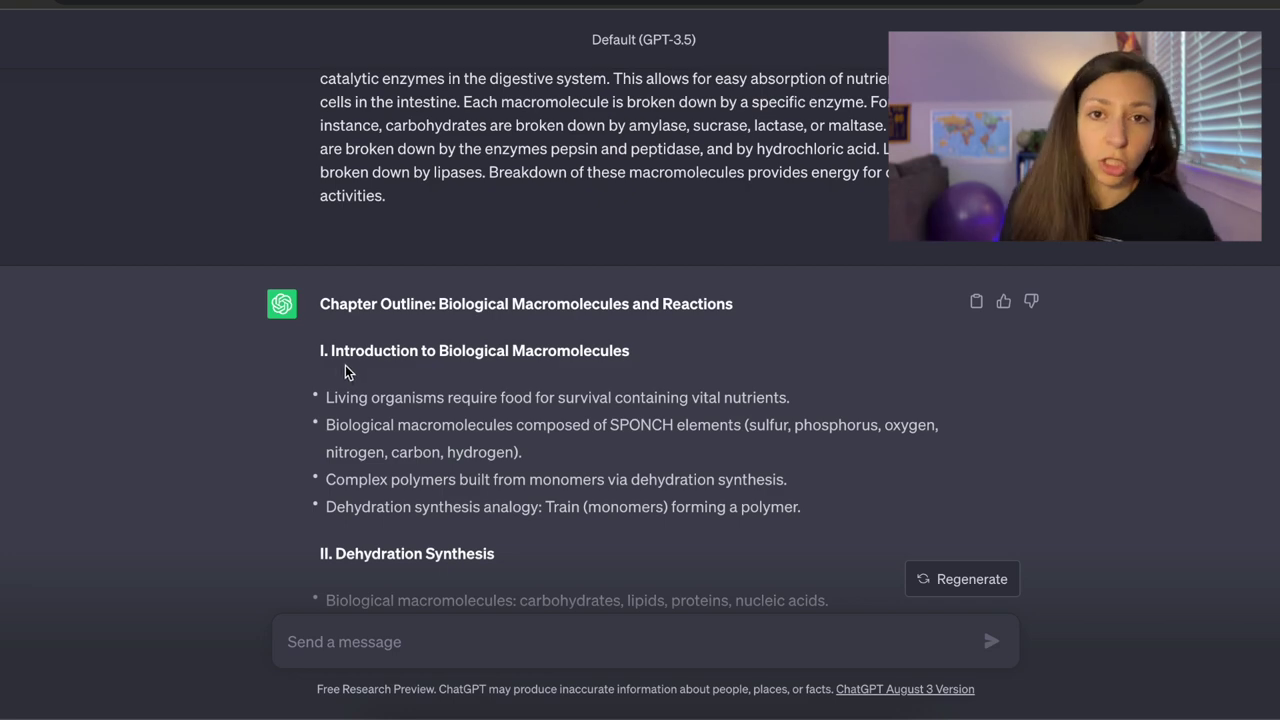
scroll(350, 365, "down", 5)
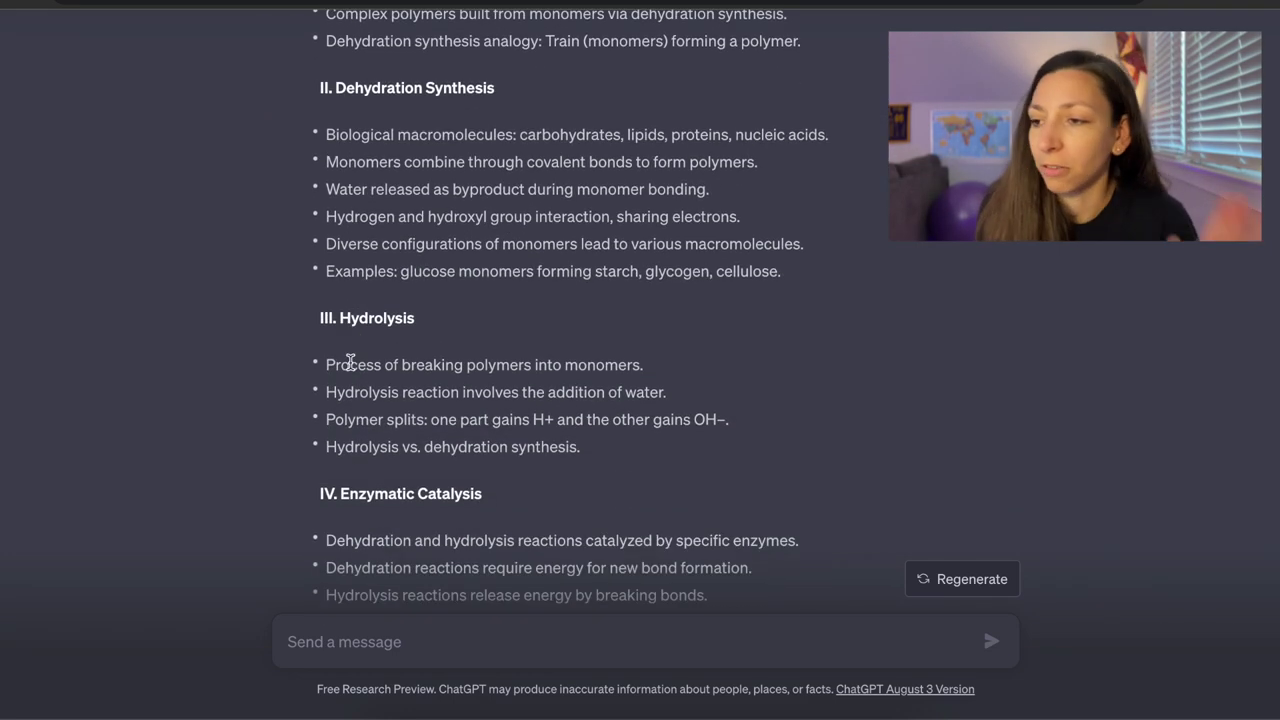
scroll(435, 392, "down", 7)
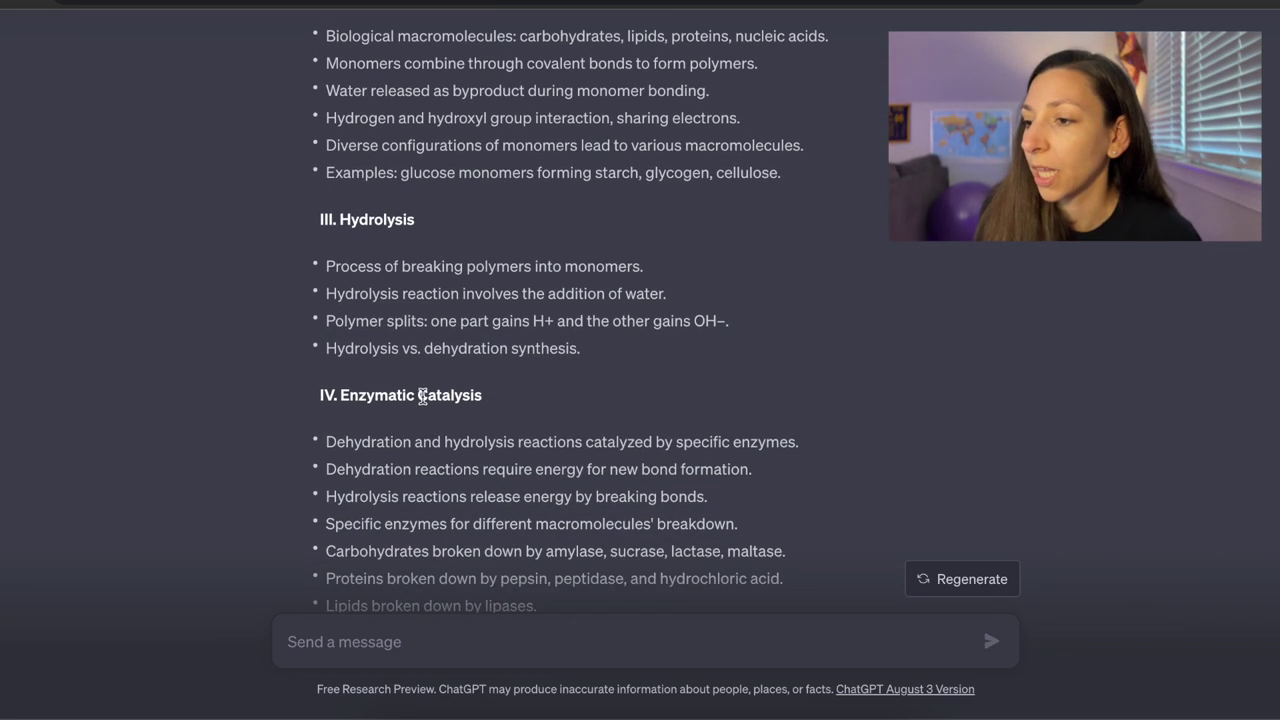
Copy the entire generated chapter outline and paste it into the Google Docs document Test Notes 1.
left_click_drag(805, 527, 296, 240)
scroll(537, 349, "up", 10)
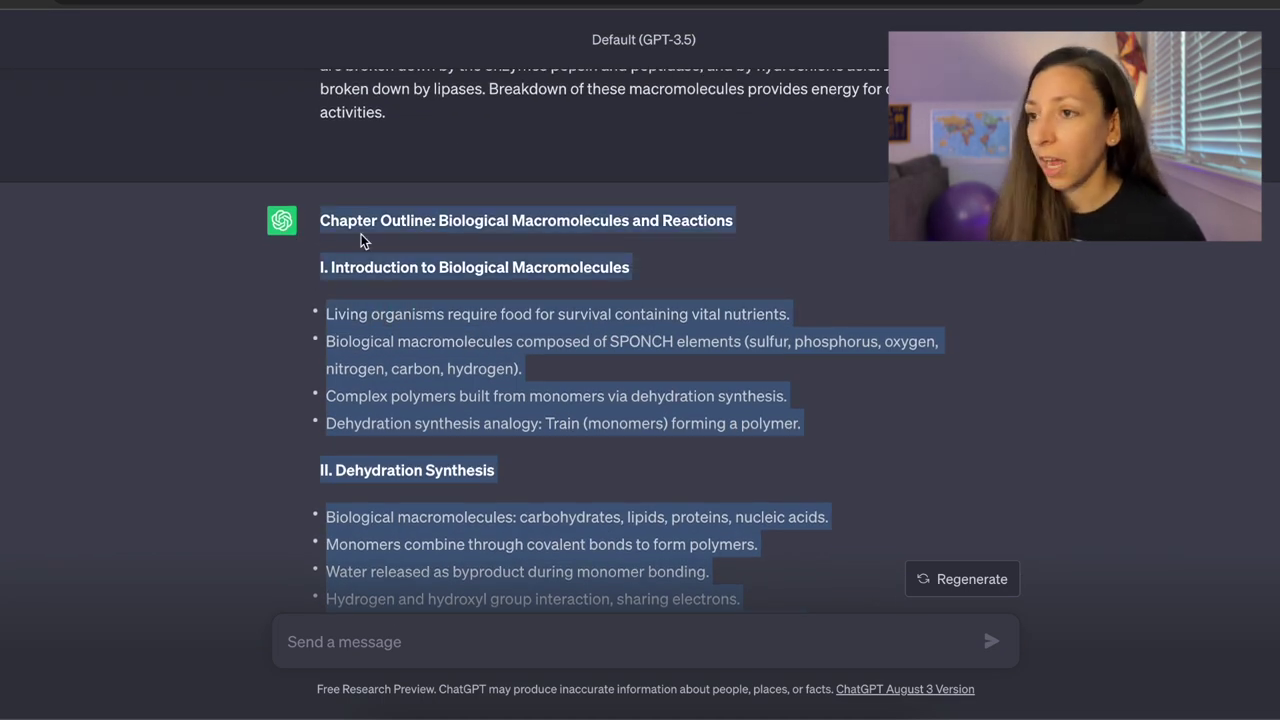
key("ctrl+Tab")
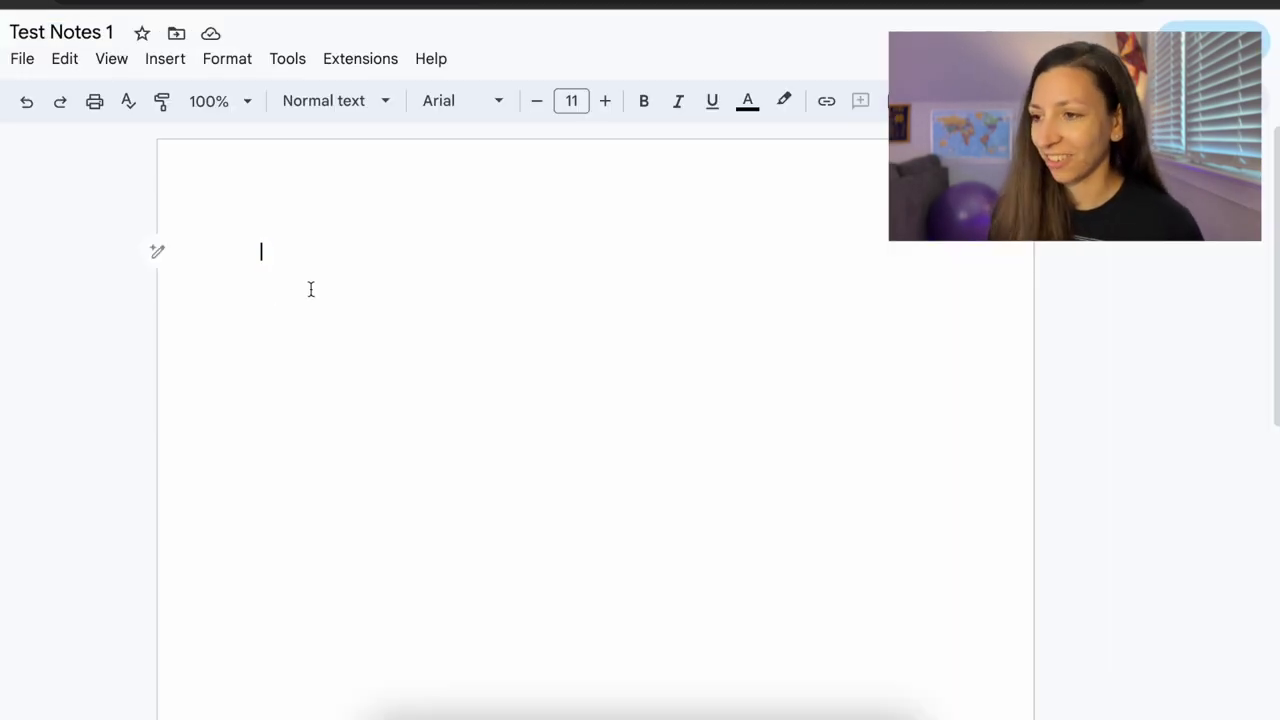
key("ctrl+v")
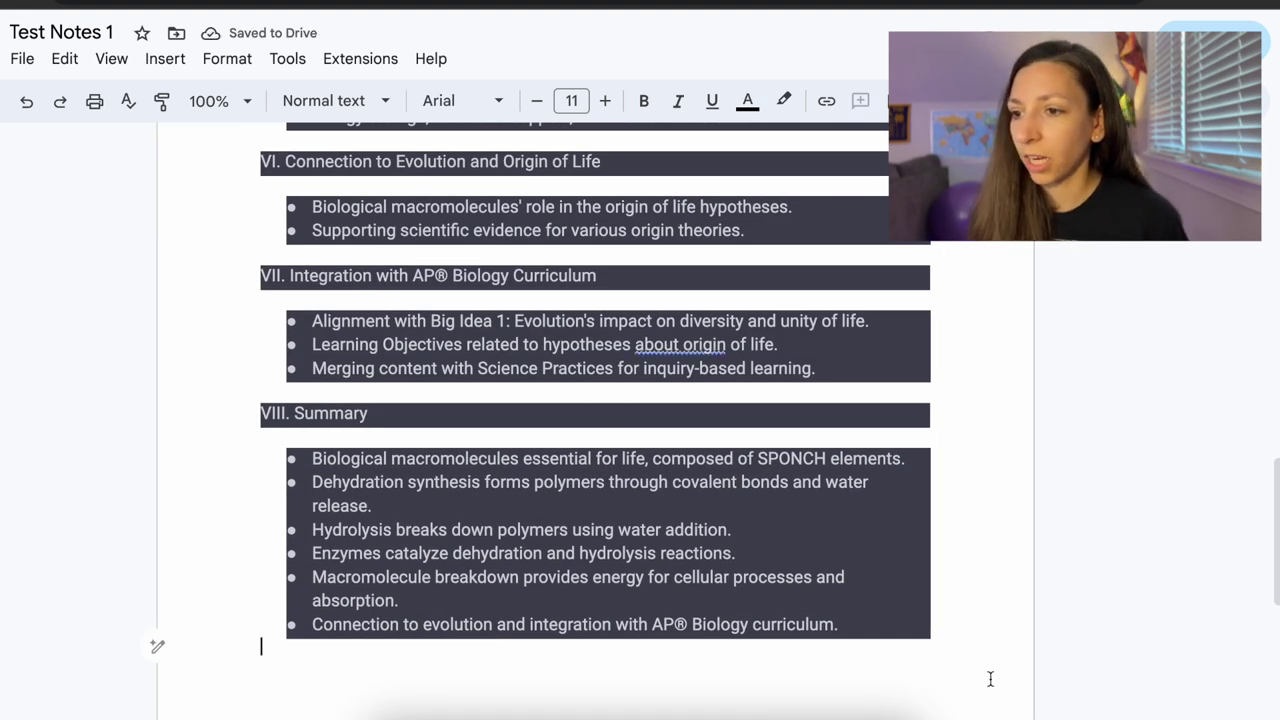
Clear the formatting of all the pasted notes and set their font to Nunito.
left_click_drag(957, 642, 314, 143)
left_click(457, 100)
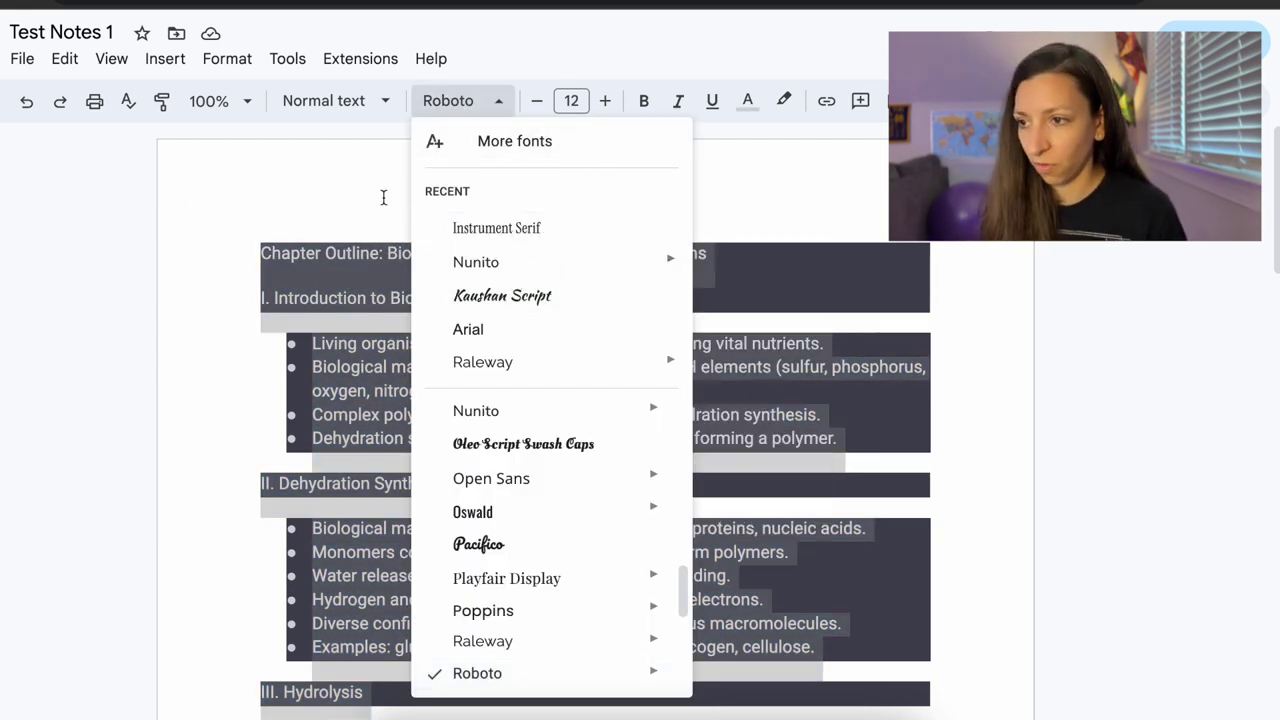
key("ctrl+backslash")
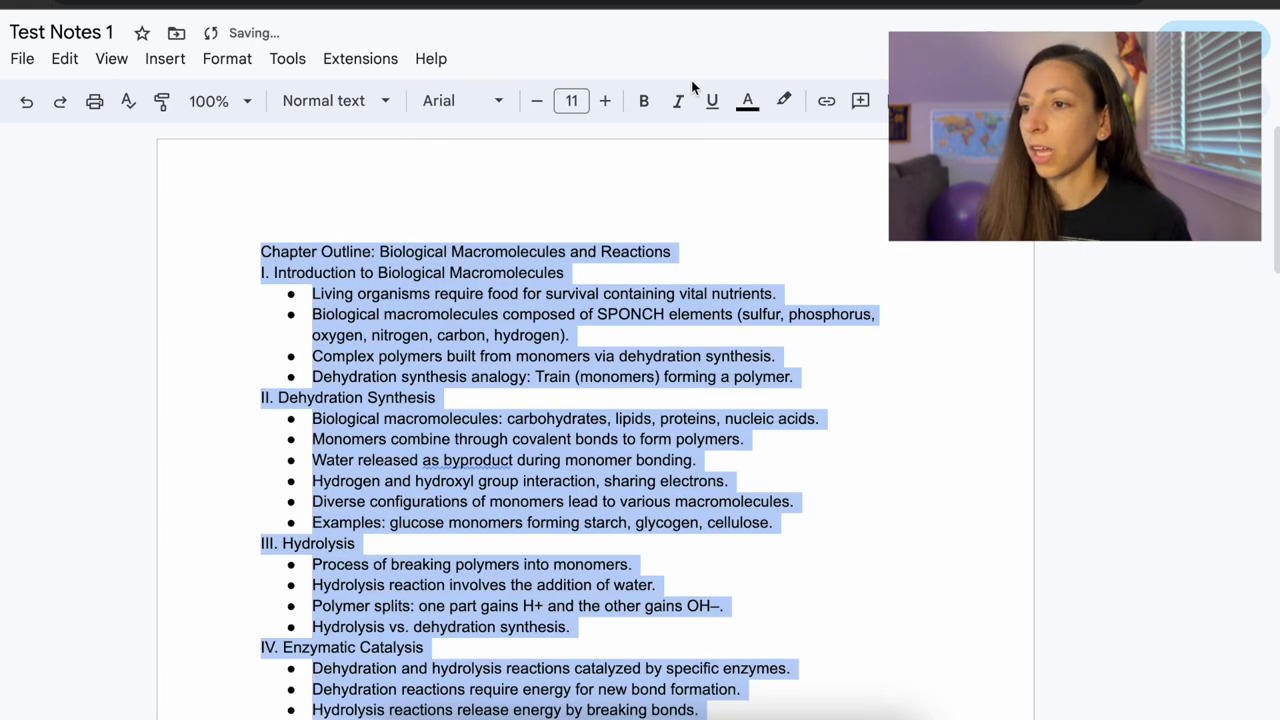
left_click(455, 101)
left_click(472, 262)
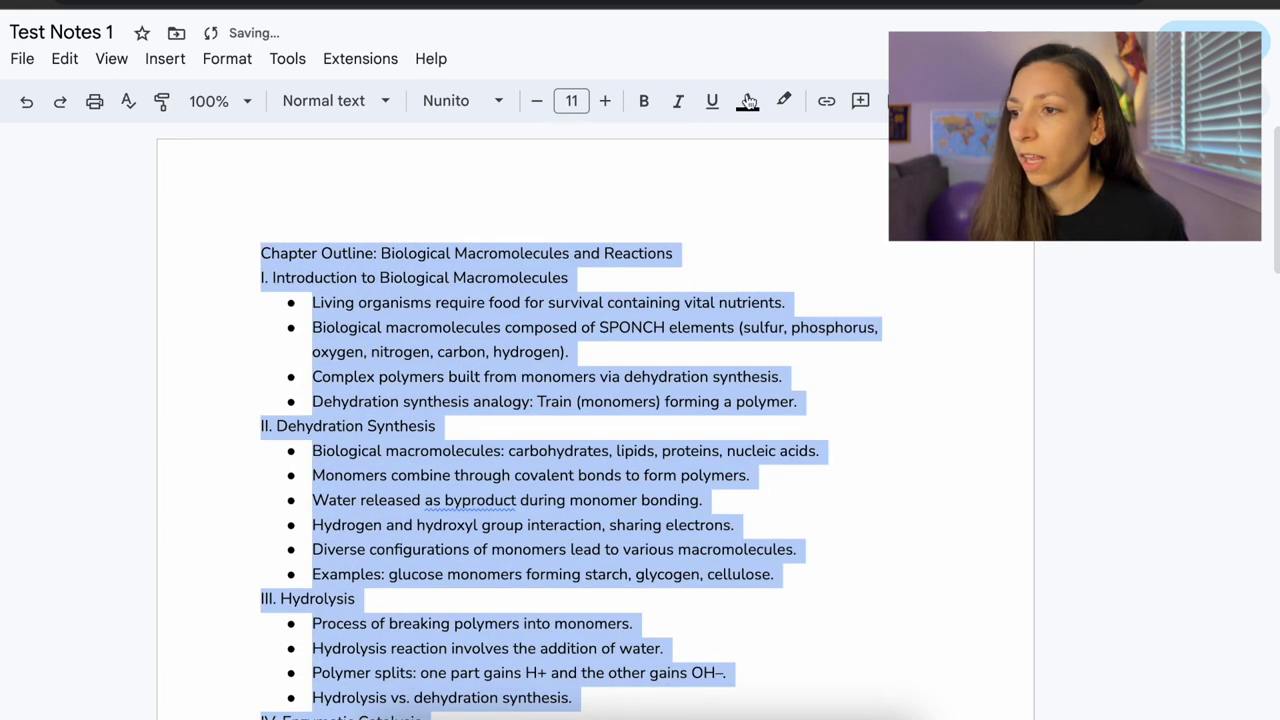
Insert a blank line after the bullet lists of the Introduction, Dehydration Synthesis and Hydrolysis sections.
left_click(855, 401)
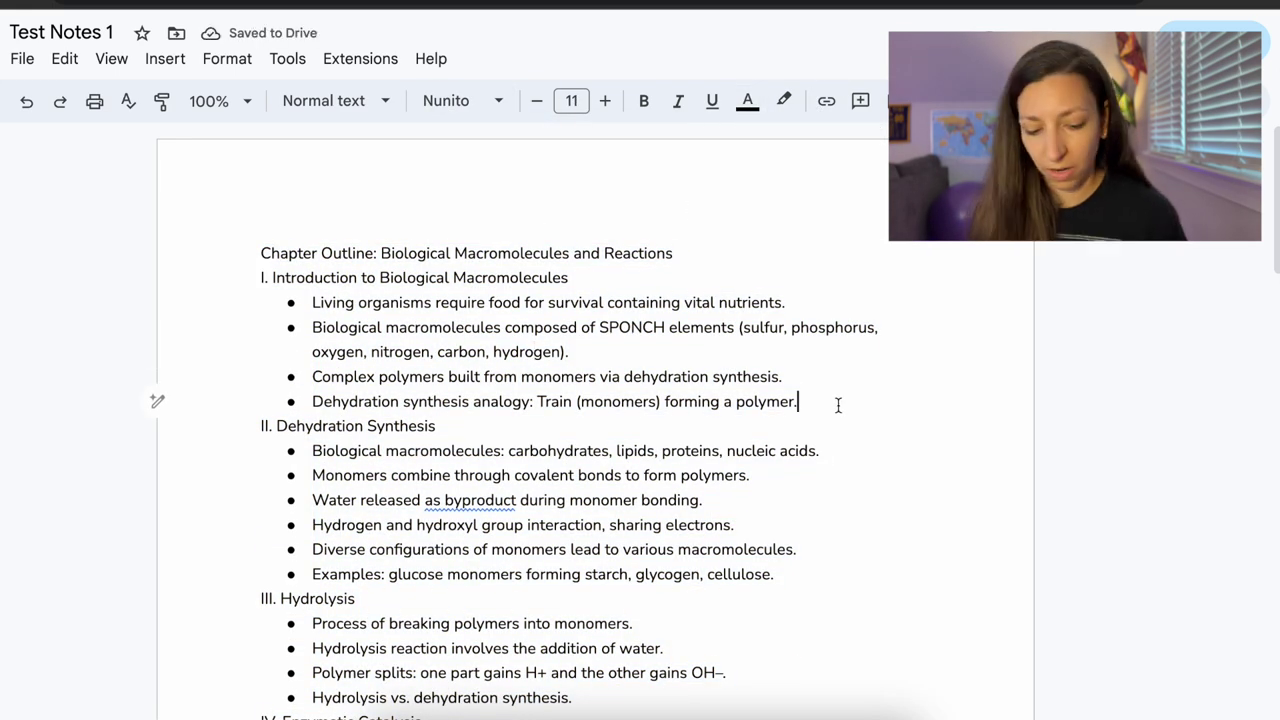
key("Return")
key("Return")
scroll(750, 470, "down", 1)
left_click(791, 531)
key("Return")
key("Return")
left_click(728, 189)
key("Return")
Insert a blank line after the bullet lists of sections IV through VII, separating each from the following heading.
scroll(728, 238, "down", 6)
left_click(614, 252)
left_click(655, 226)
key("Return")
left_click(775, 345)
key("Return")
scroll(769, 348, "down", 2)
left_click(763, 531)
left_click(770, 516)
key("Return")
scroll(788, 510, "down", 2)
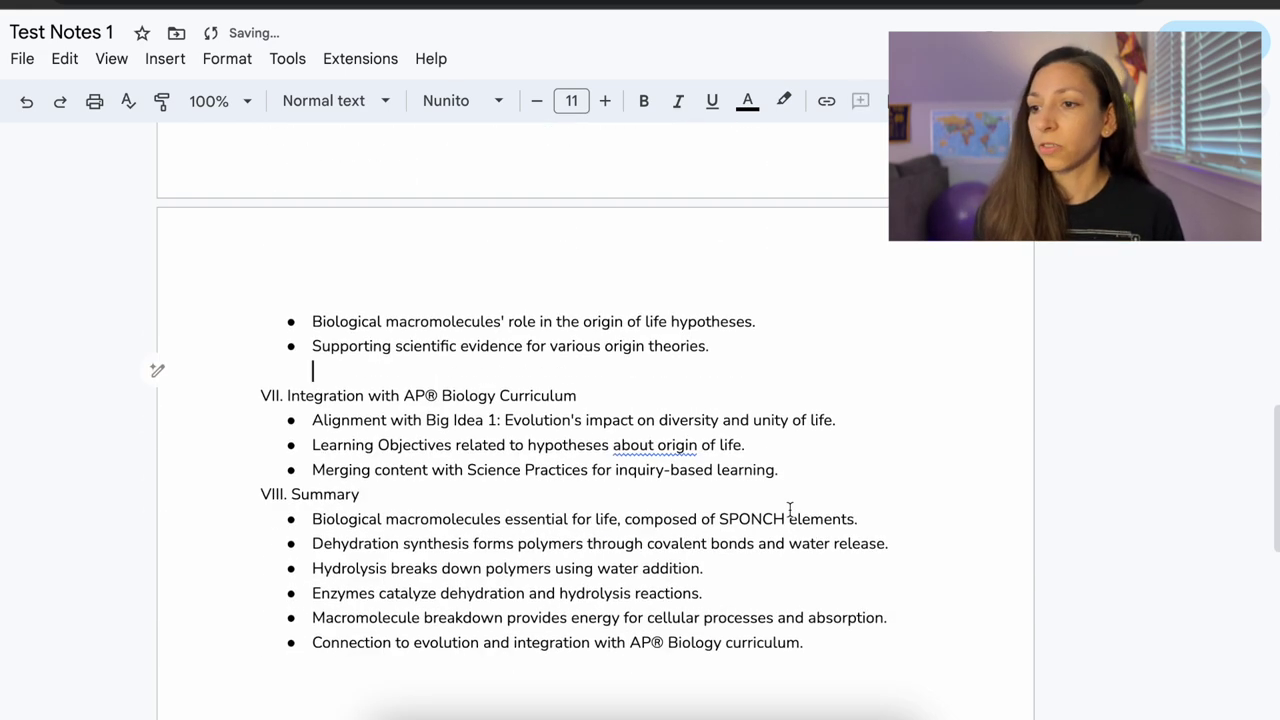
left_click(800, 466)
key("Return")
scroll(800, 466, "down", 1)
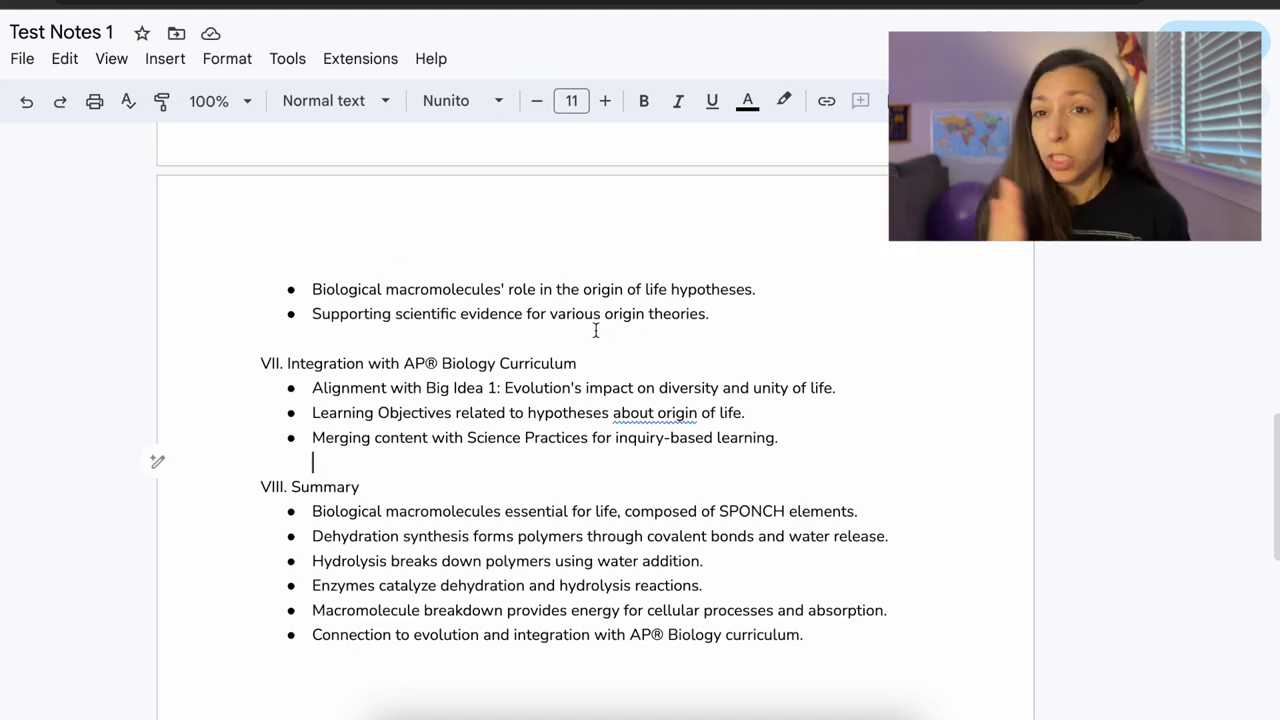
scroll(695, 493, "down", 1)
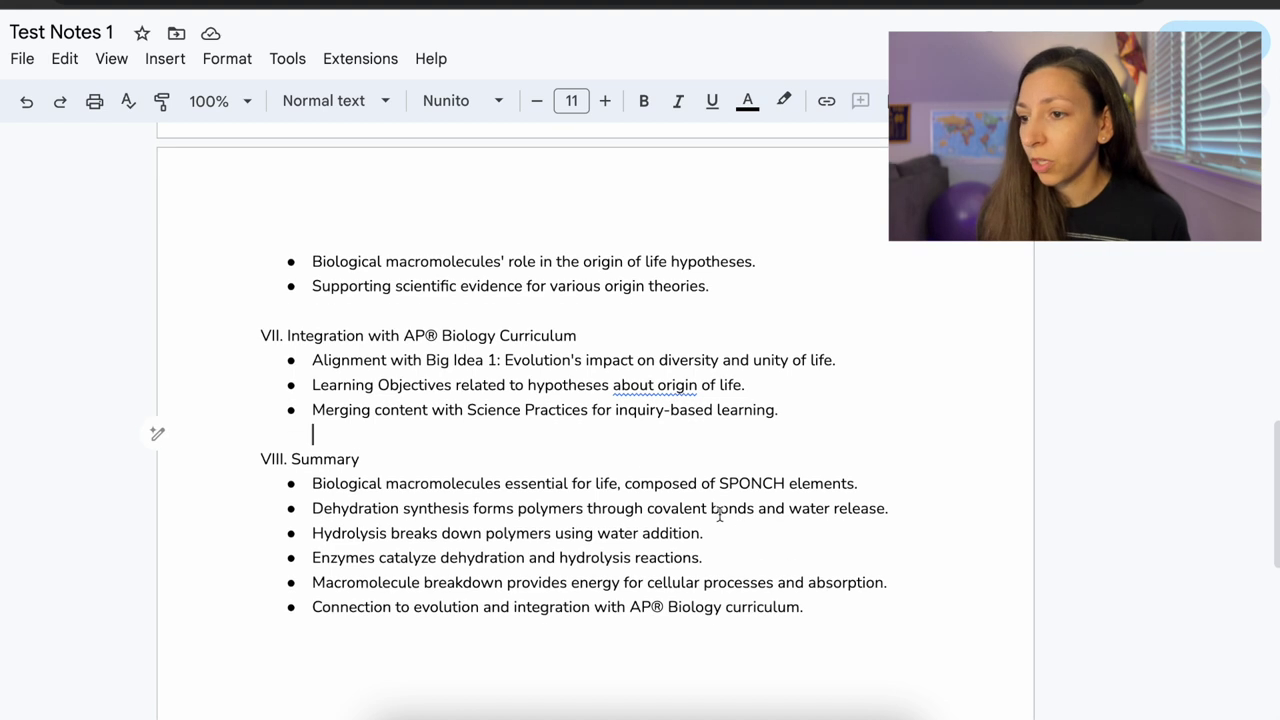
left_click(821, 612)
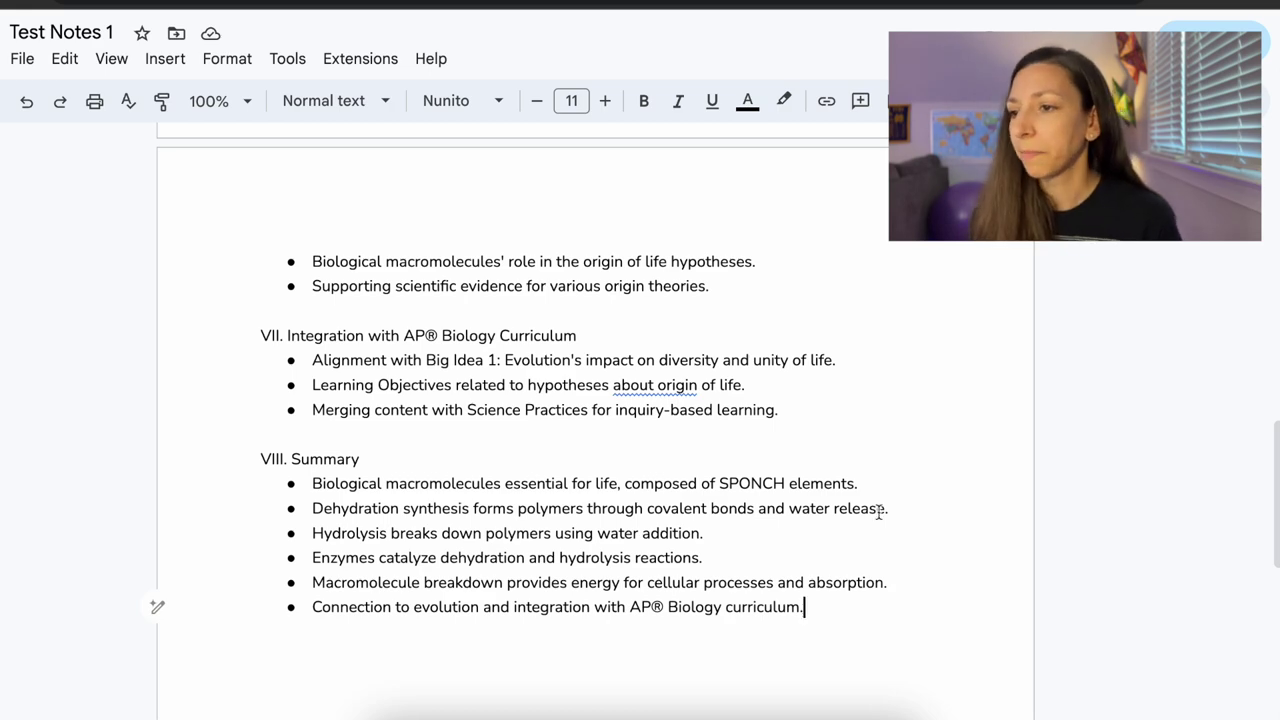
left_click_drag(846, 614, 202, 254)
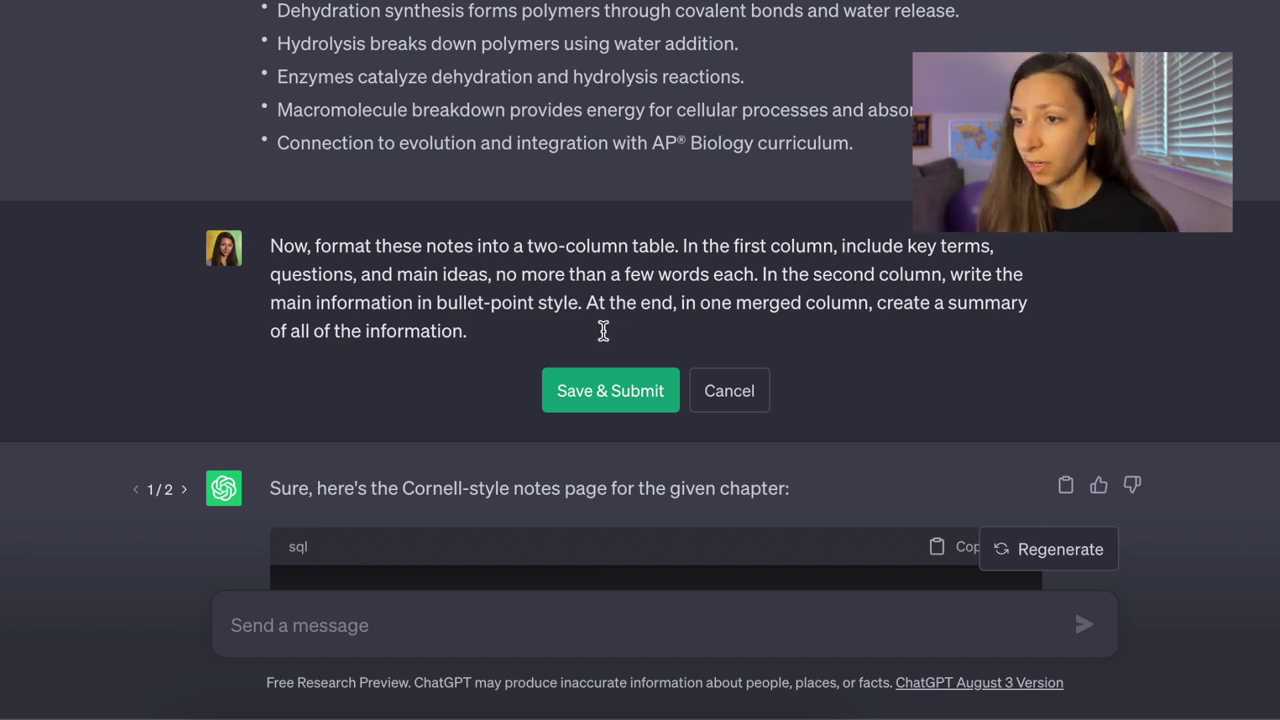
In ChatGPT, delete the merged-column summary sentence from the two-column table prompt and resubmit the edited prompt.
mouse_move(607, 323)
left_mouse_down()
mouse_move(450, 312)
mouse_move(596, 314)
left_mouse_up()
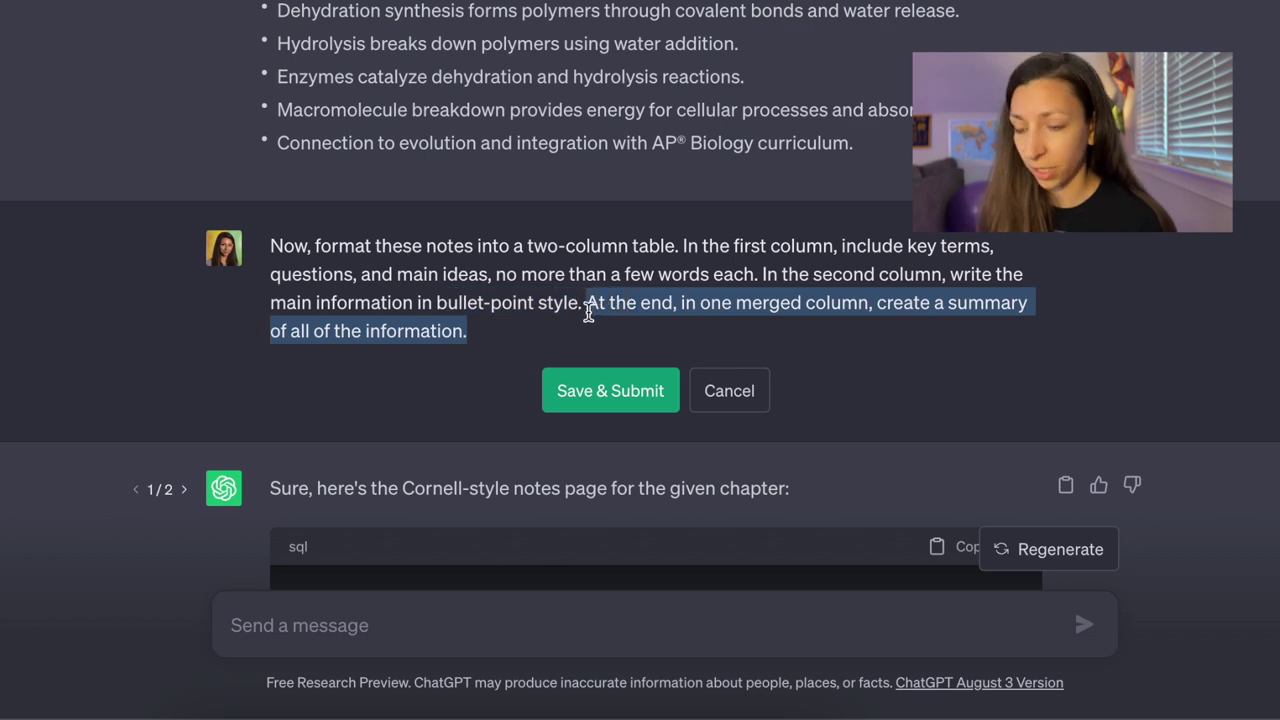
key("BackSpace")
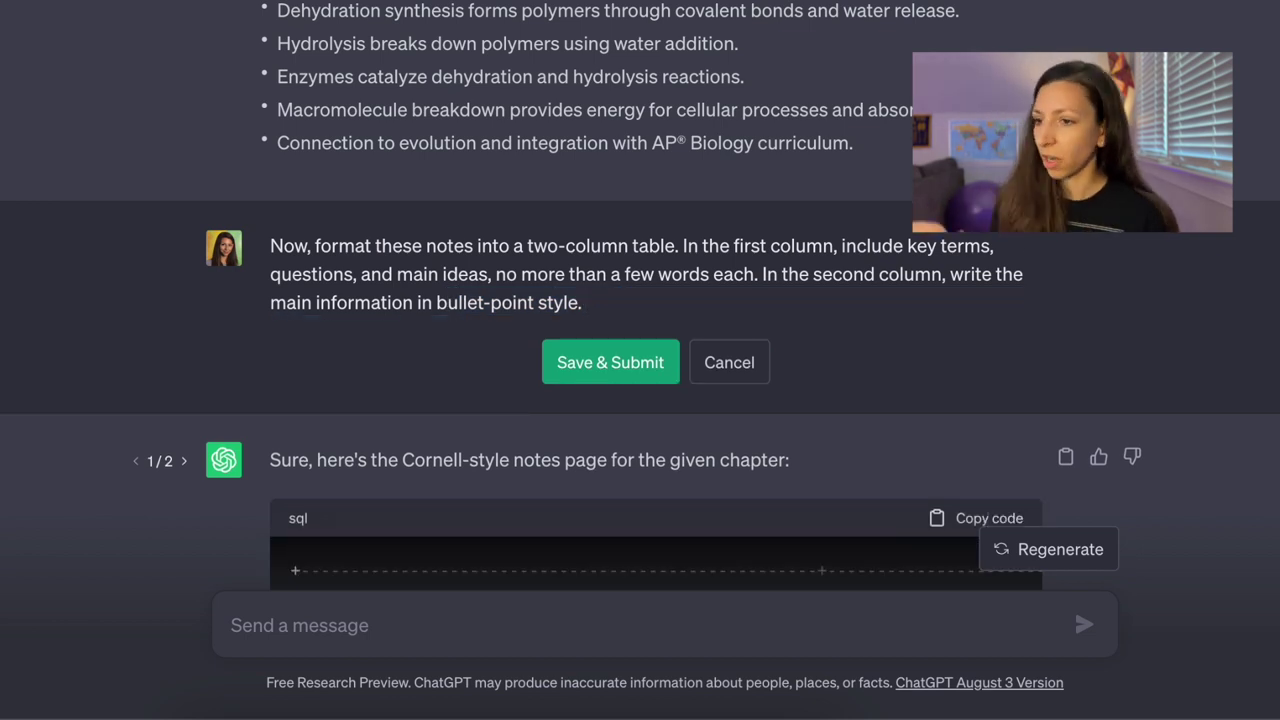
left_click(597, 372)
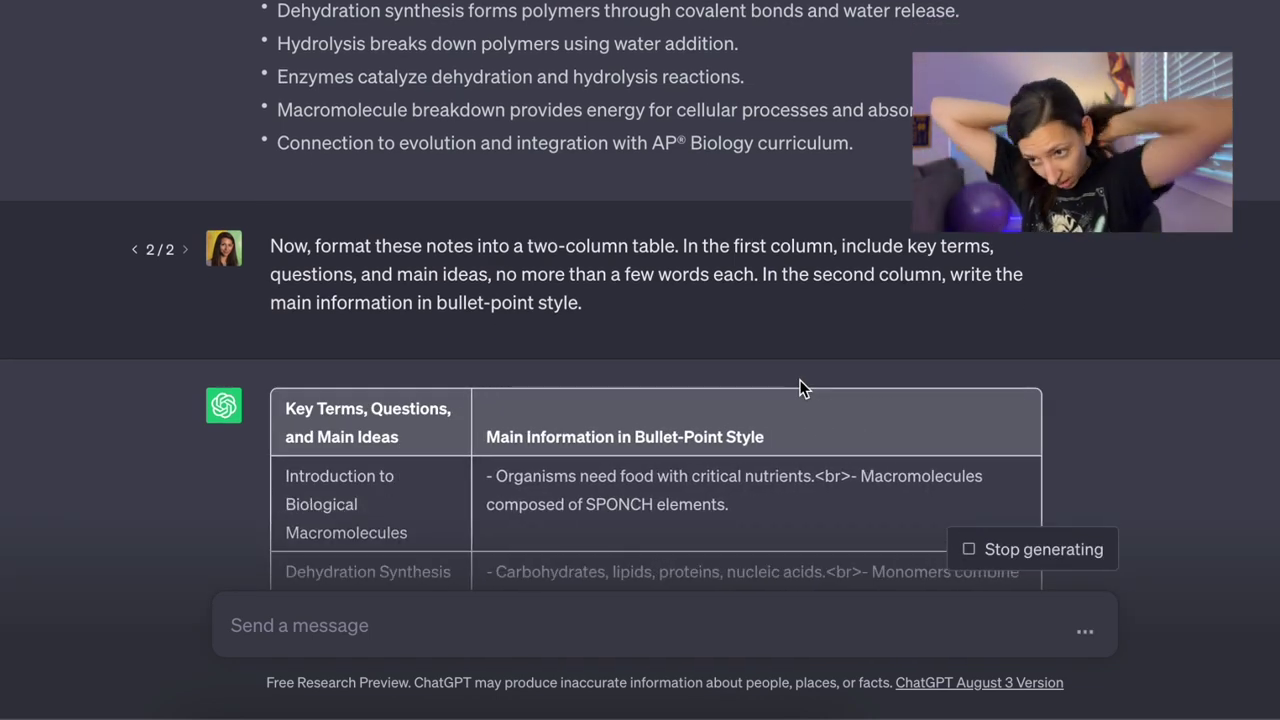
scroll(540, 383, "down", 4)
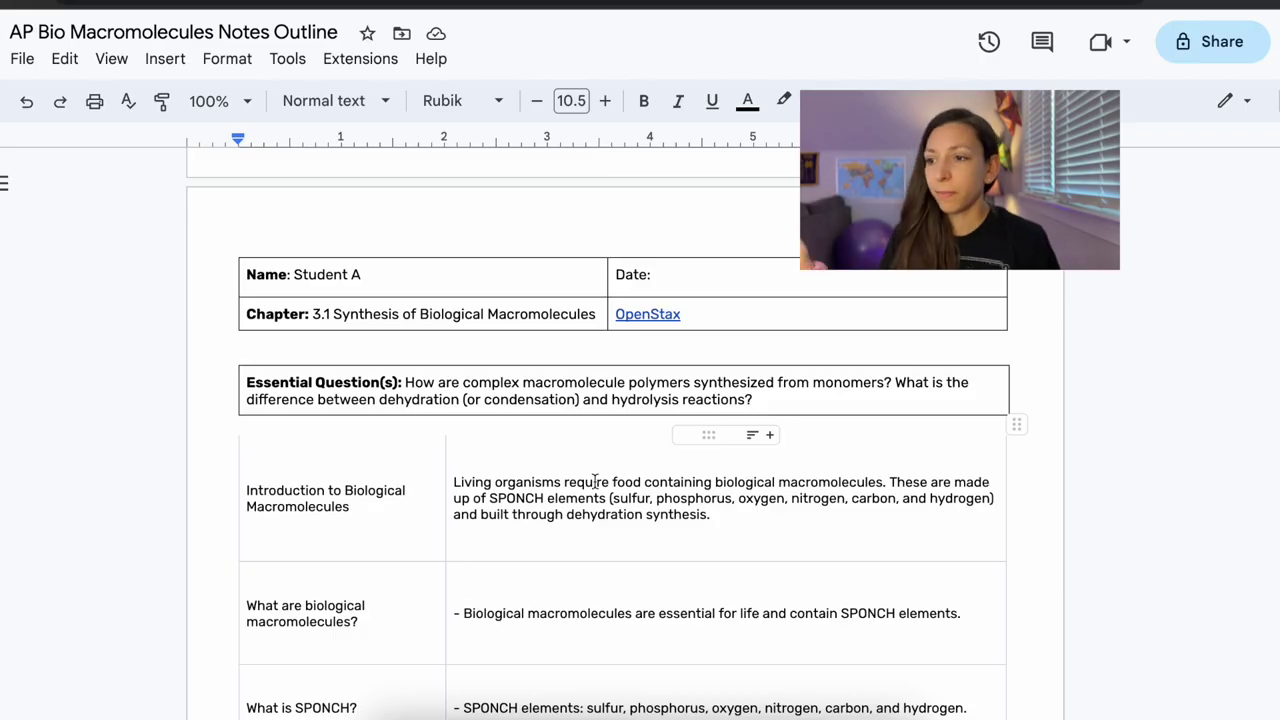
Examine the two-column notes table and its closing summary in the Google Docs document AP Bio Macromolecules Notes Outline.
scroll(594, 481, "down", 2)
scroll(477, 597, "down", 15)
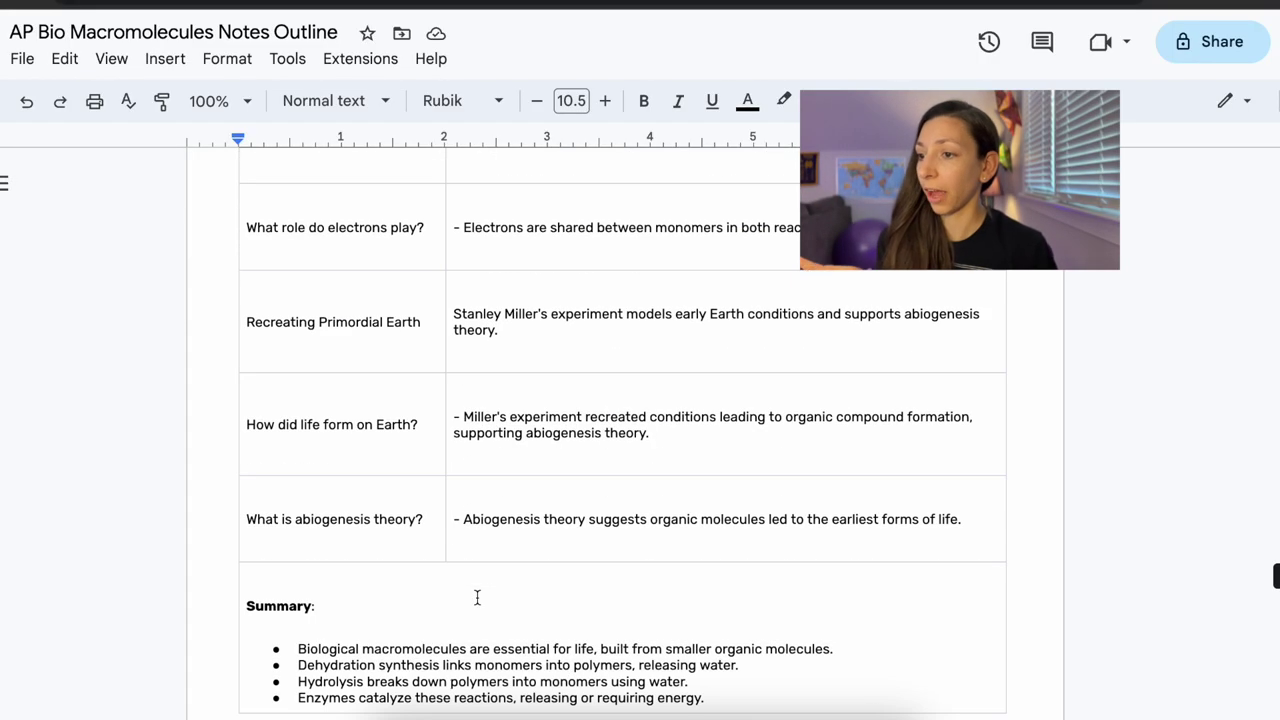
scroll(477, 597, "down", 3)
scroll(522, 565, "up", 4)
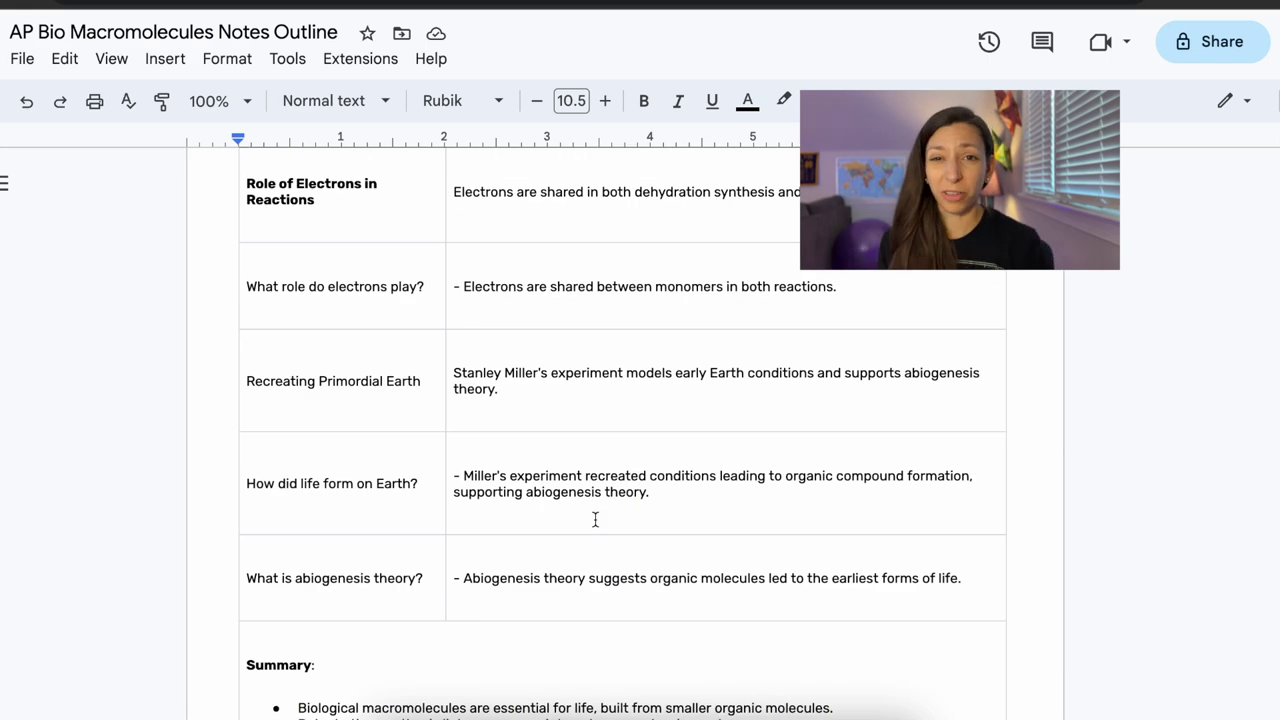
scroll(717, 377, "up", 3)
scroll(717, 377, "up", 1)
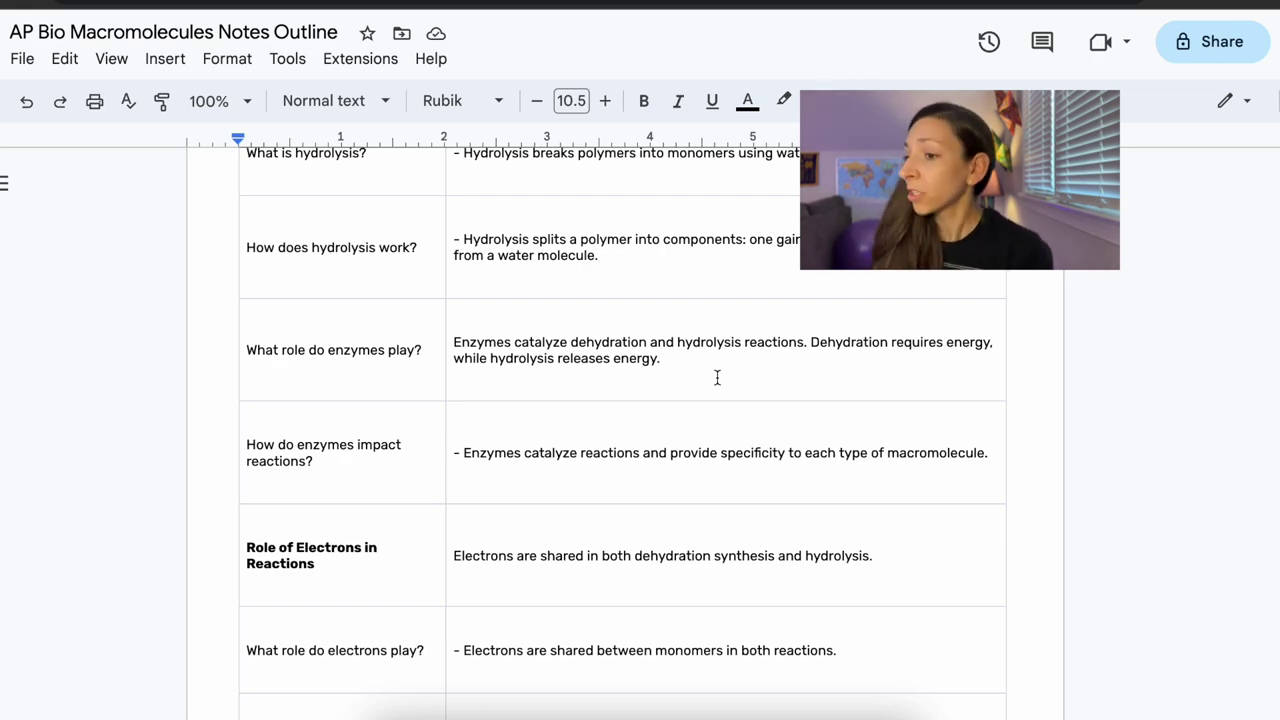
scroll(707, 350, "up", 12)
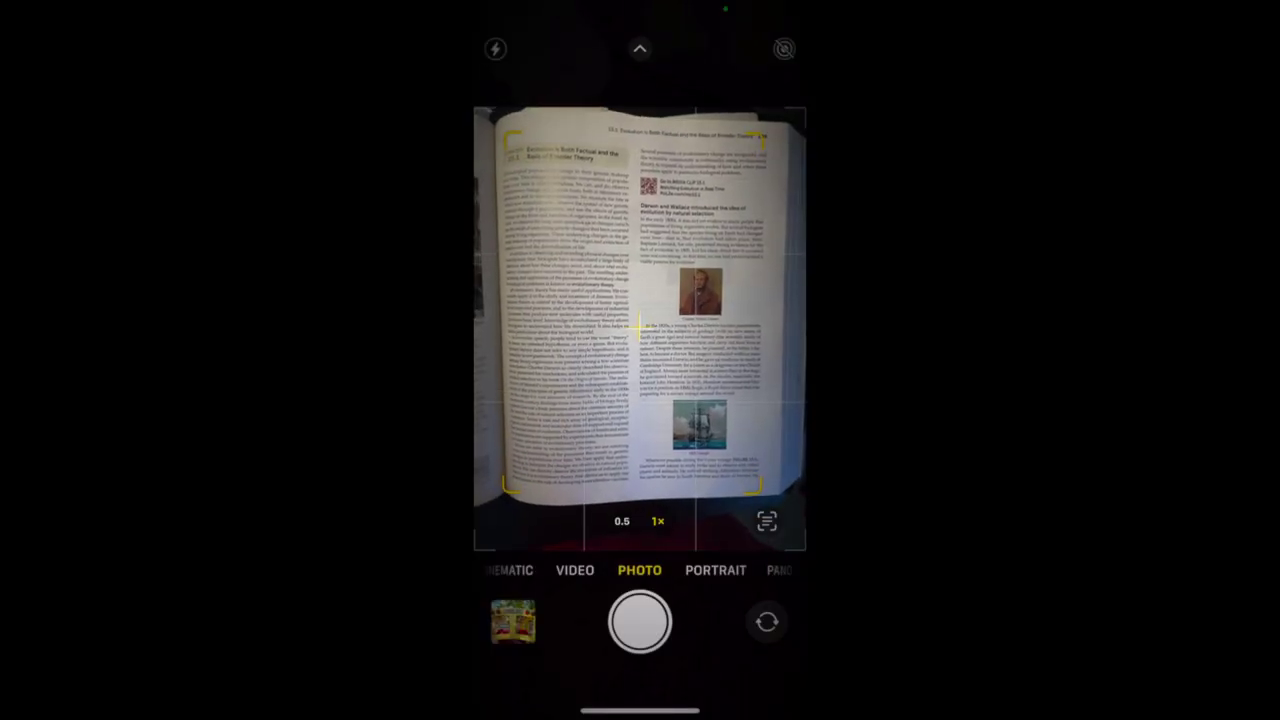
Switch to the phone camera and detect the text on the open textbook page.
left_click(766, 521)
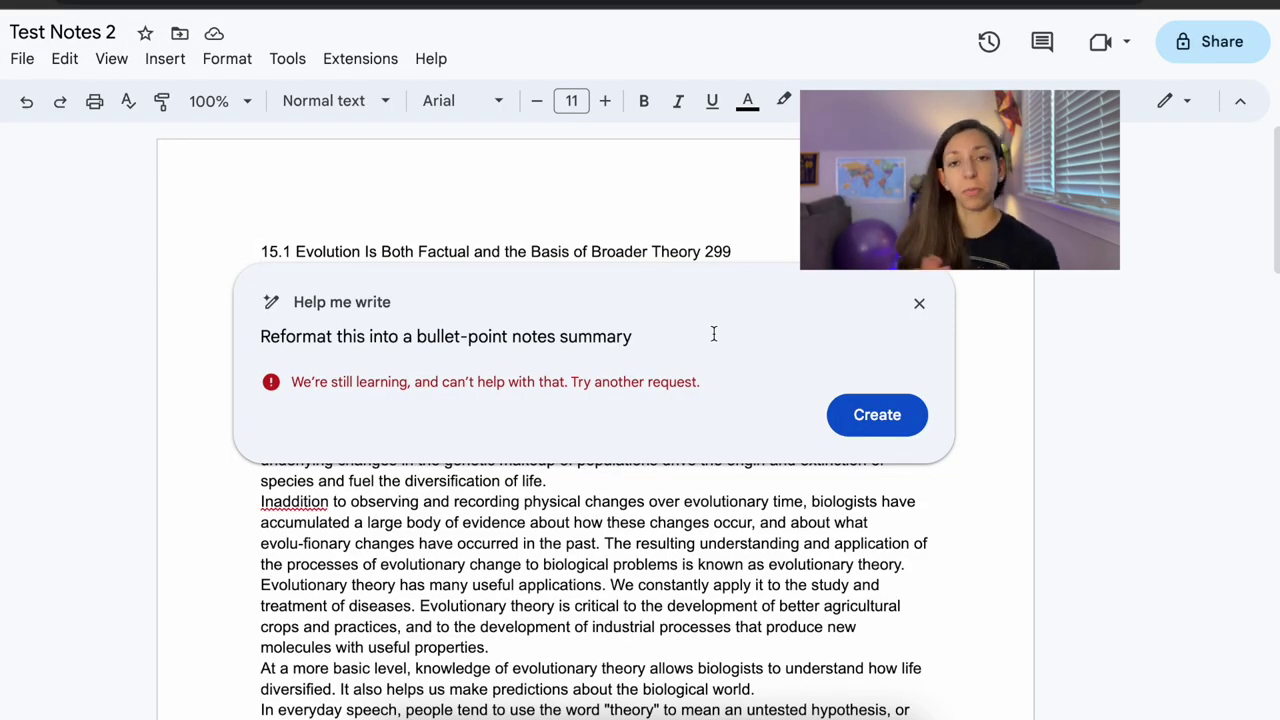
Dismiss the Help me write request in the Test Notes 2 document.
left_click(539, 212)
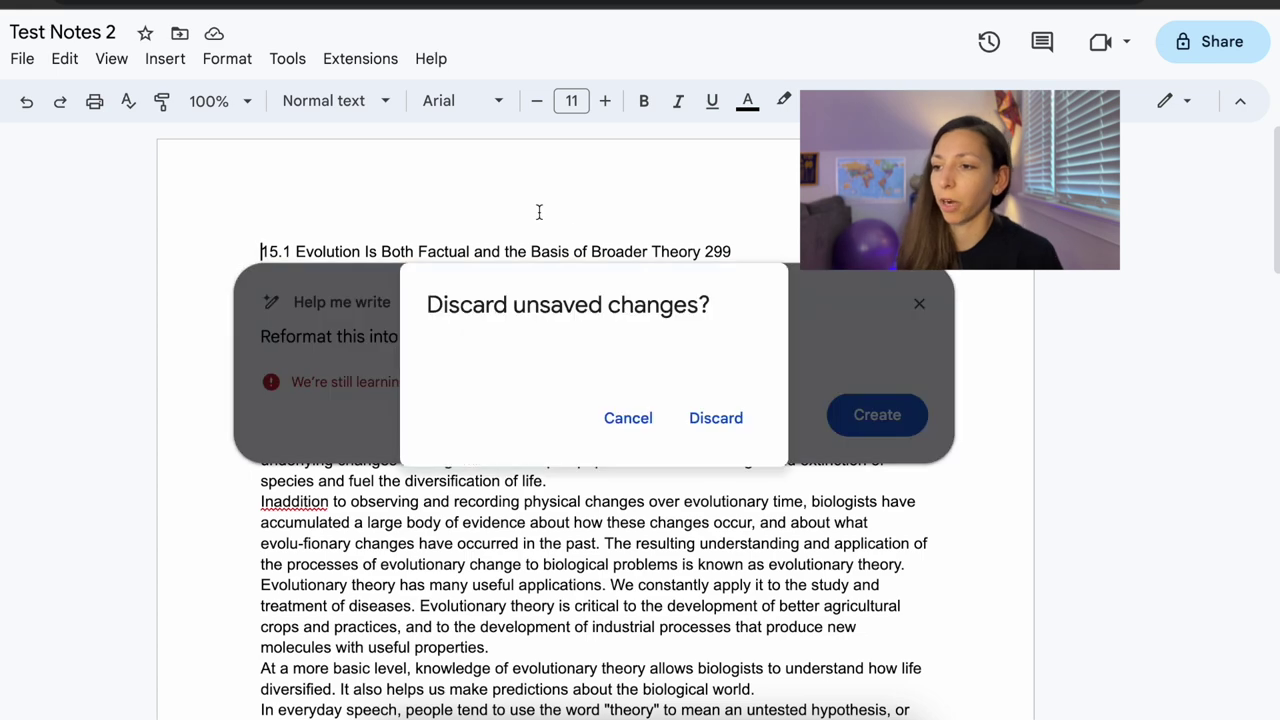
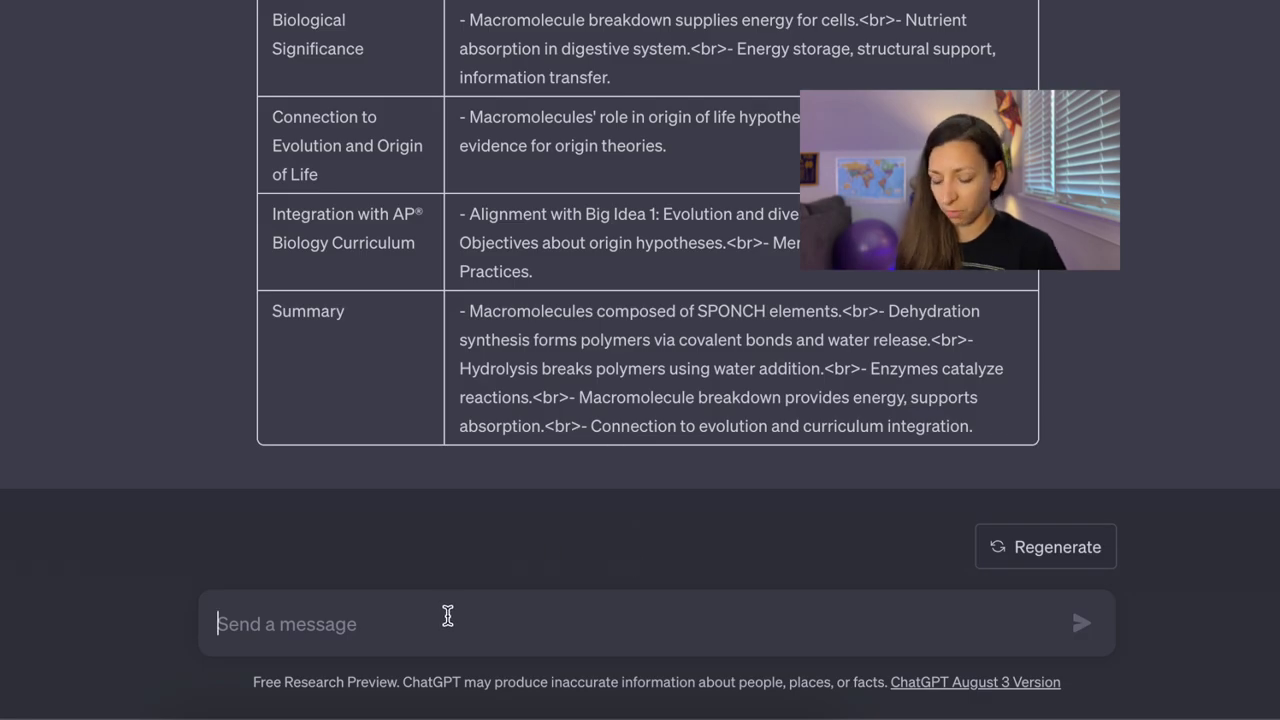
In ChatGPT, submit "This is text from a different AP Biology topic, create a bullet-point notes outline based on the content of the text:" with the copied text.
type("These")
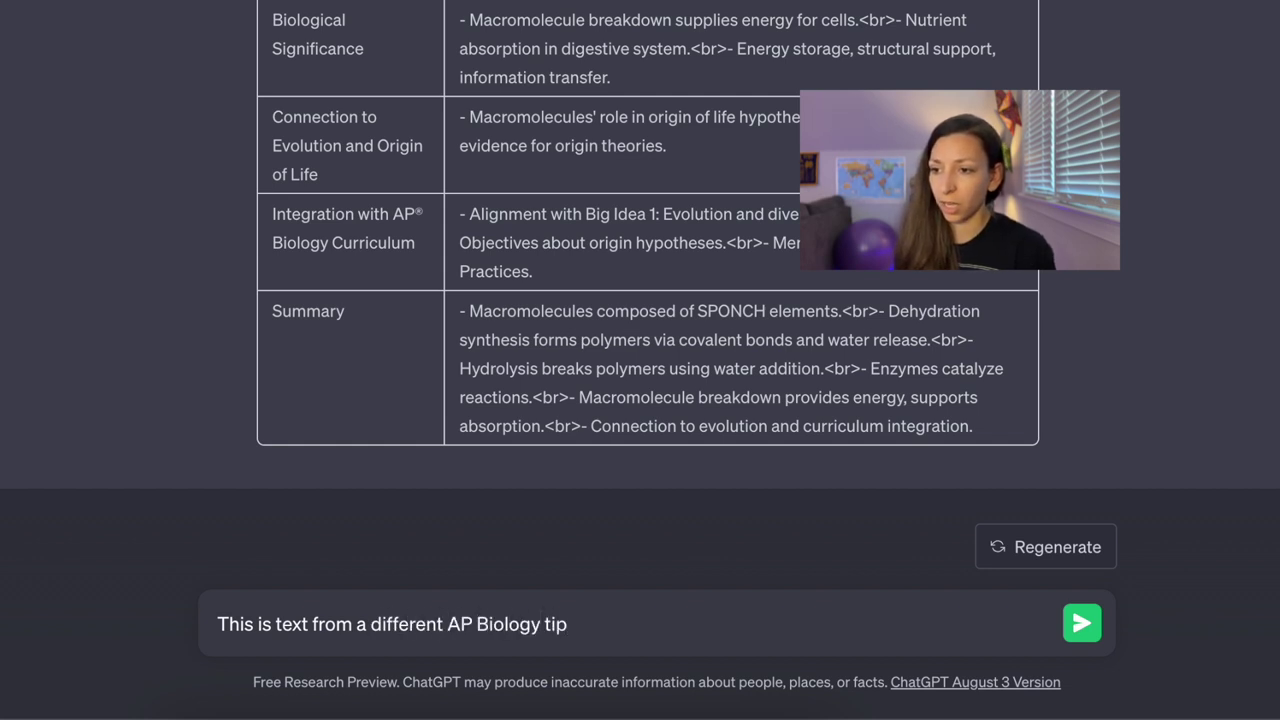
scroll(272, 381, "up", 20)
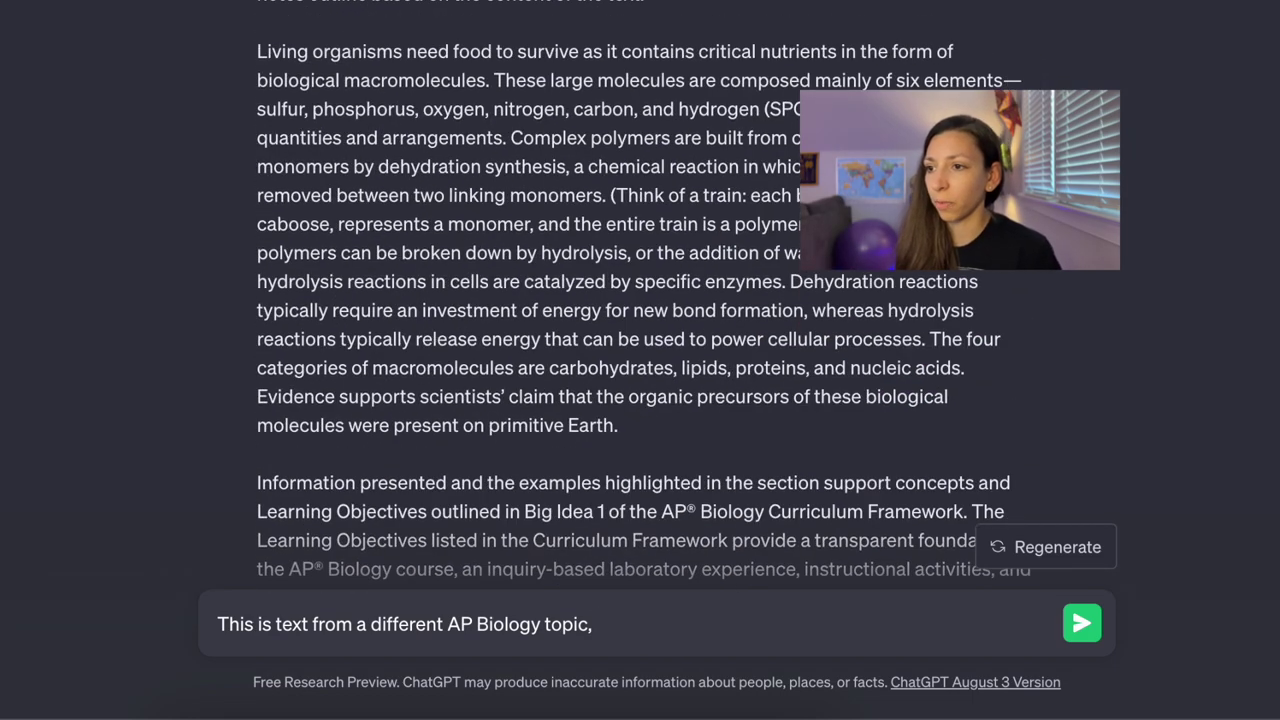
type("create a bullet-point notes outline based on the c")
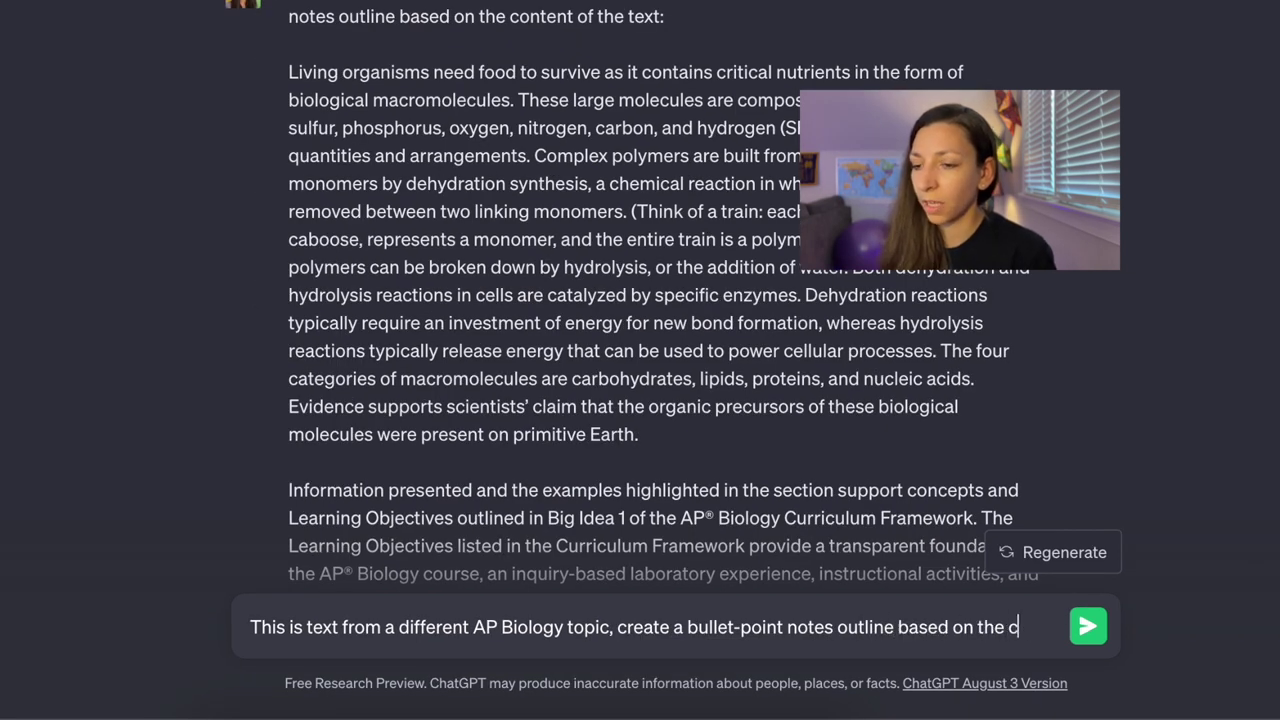
type("ontent of the text")
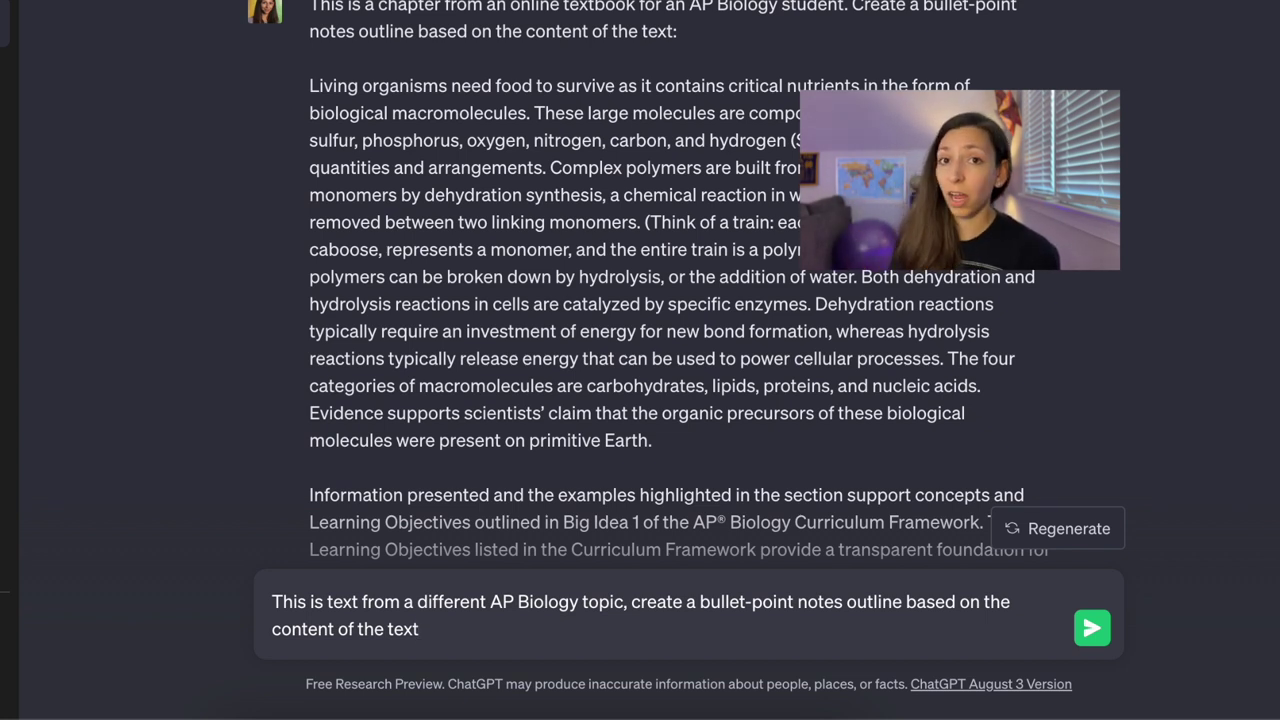
type(":")
key("shift+Return")
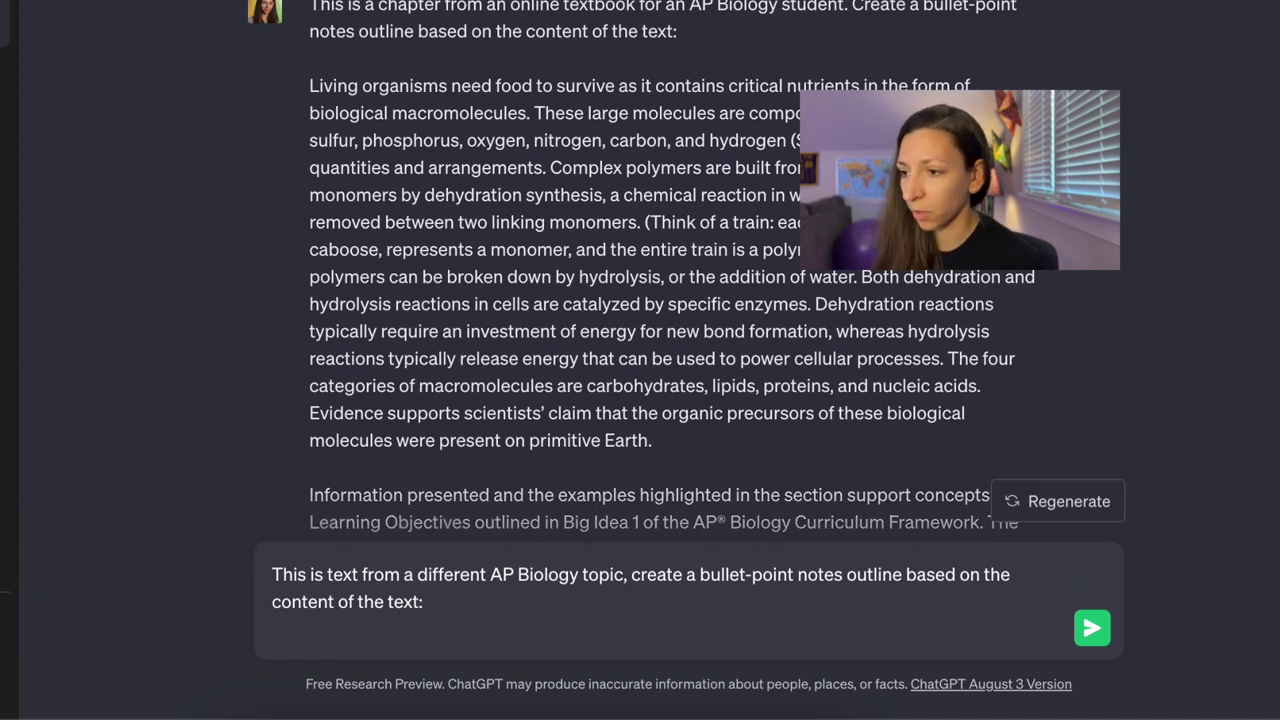
key("ctrl+v")
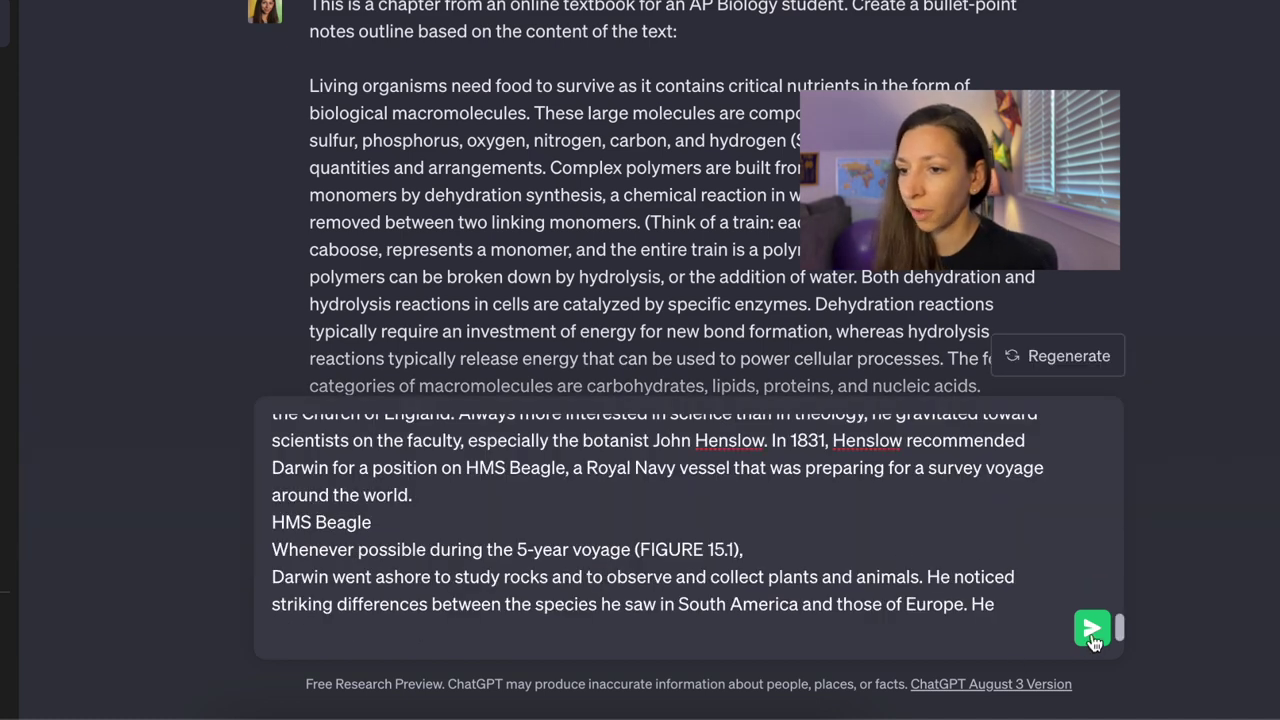
left_click(1092, 630)
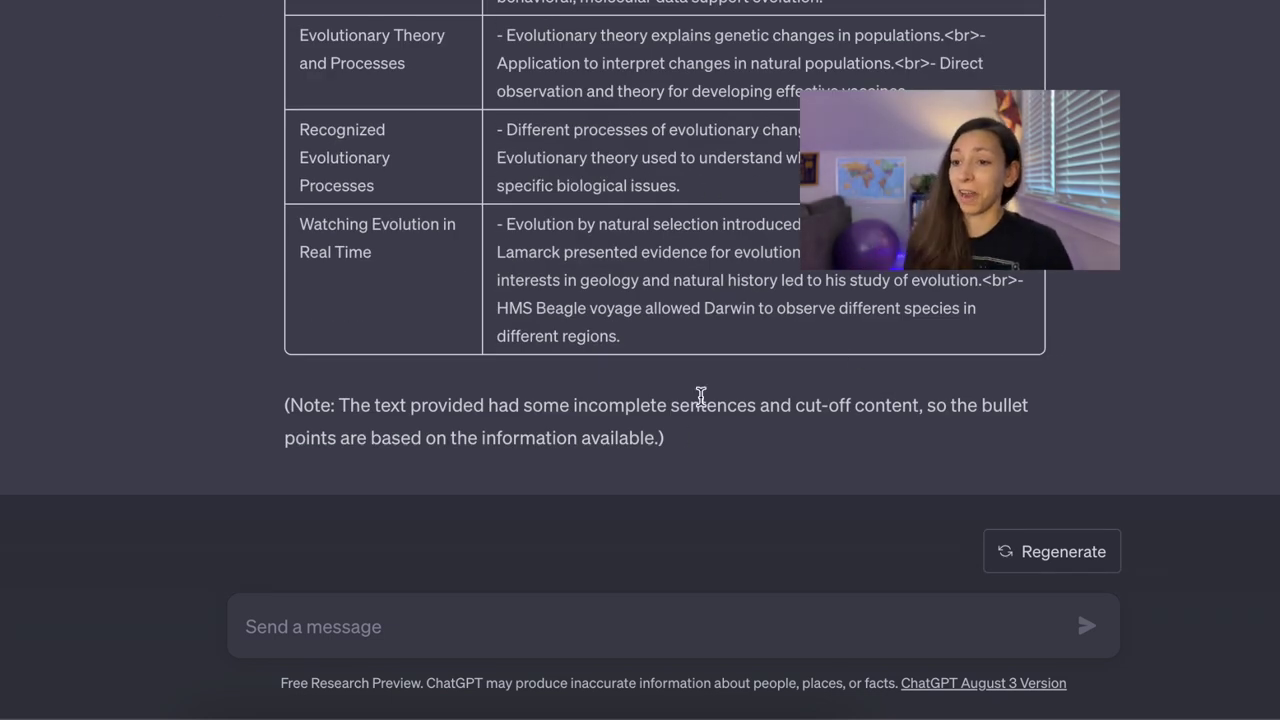
Send the follow-up message "Try again, removing the table, and only include bullet point lists, with topic headers.".
left_click(671, 621)
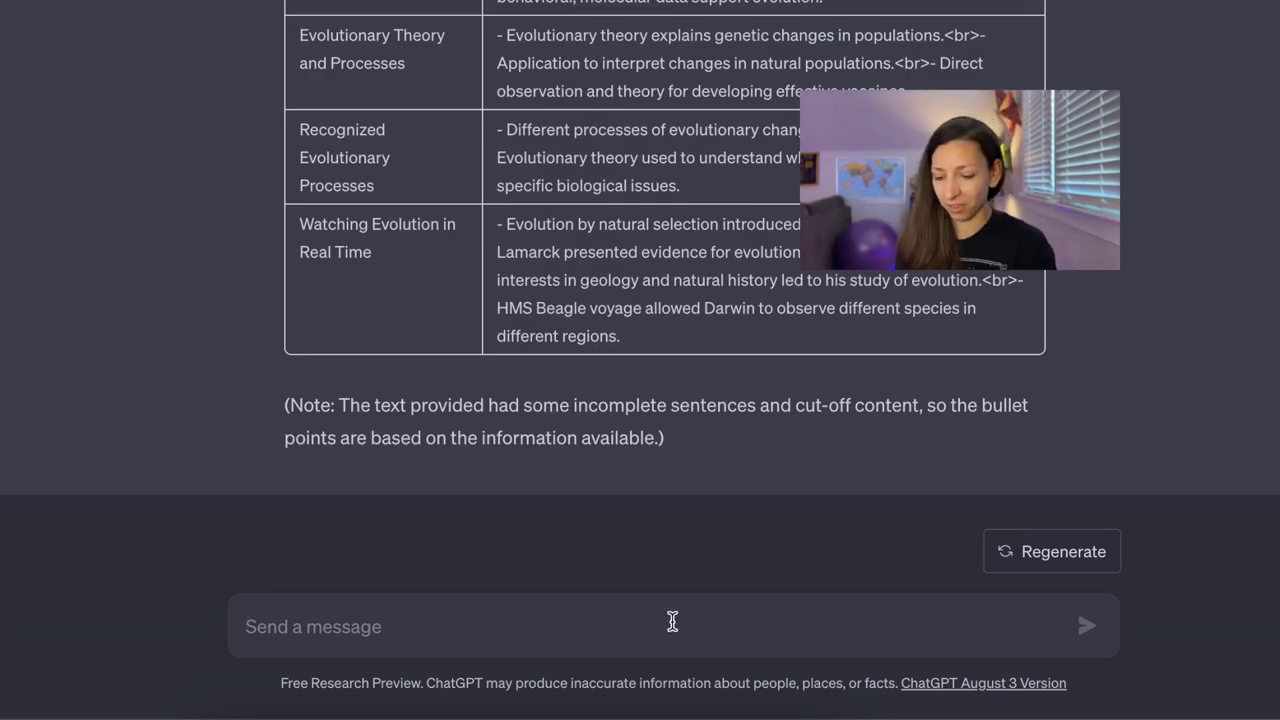
type("Ref")
key("BackSpace")
key("BackSpace")
key("BackSpace")
type("Try")
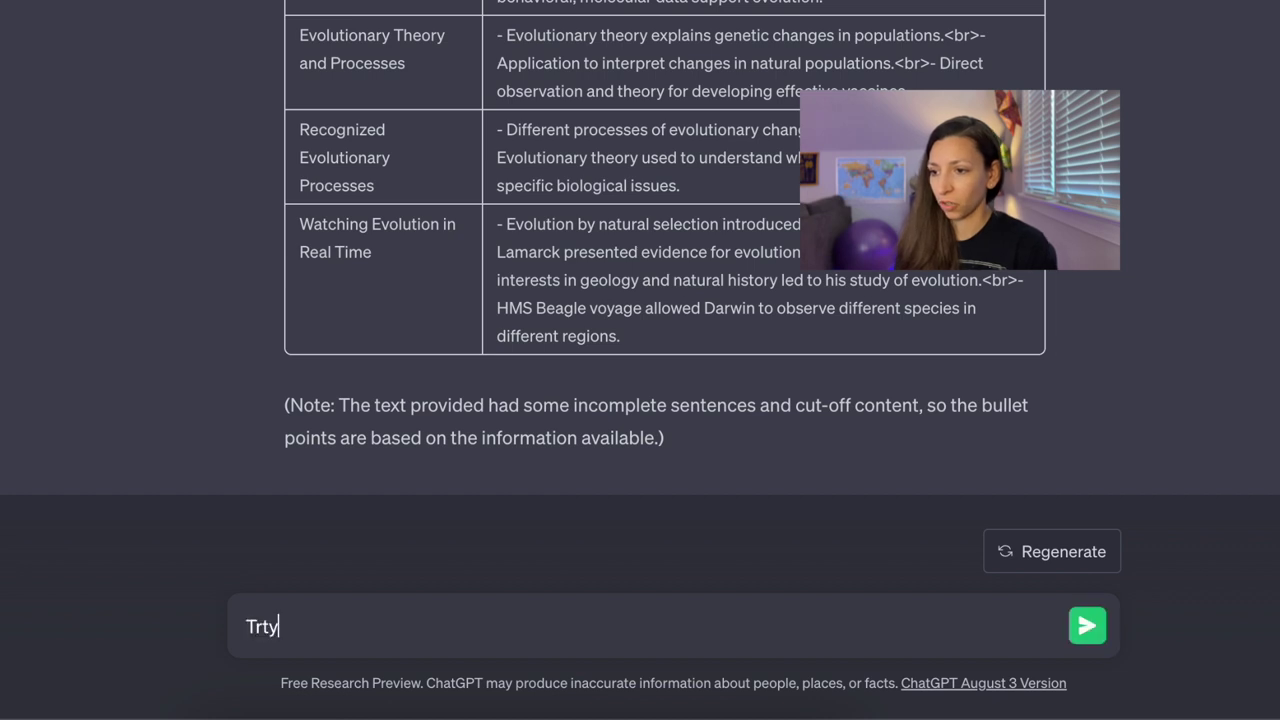
type(" again, removing")
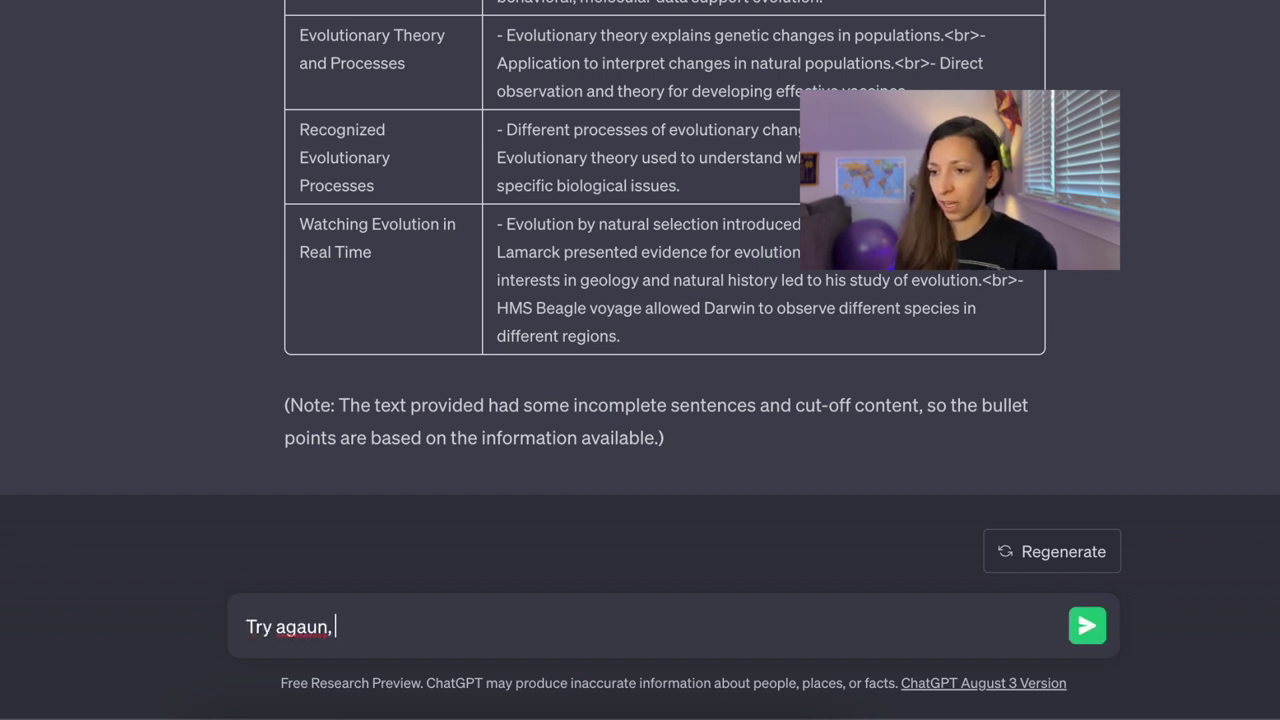
type(" the table, and in")
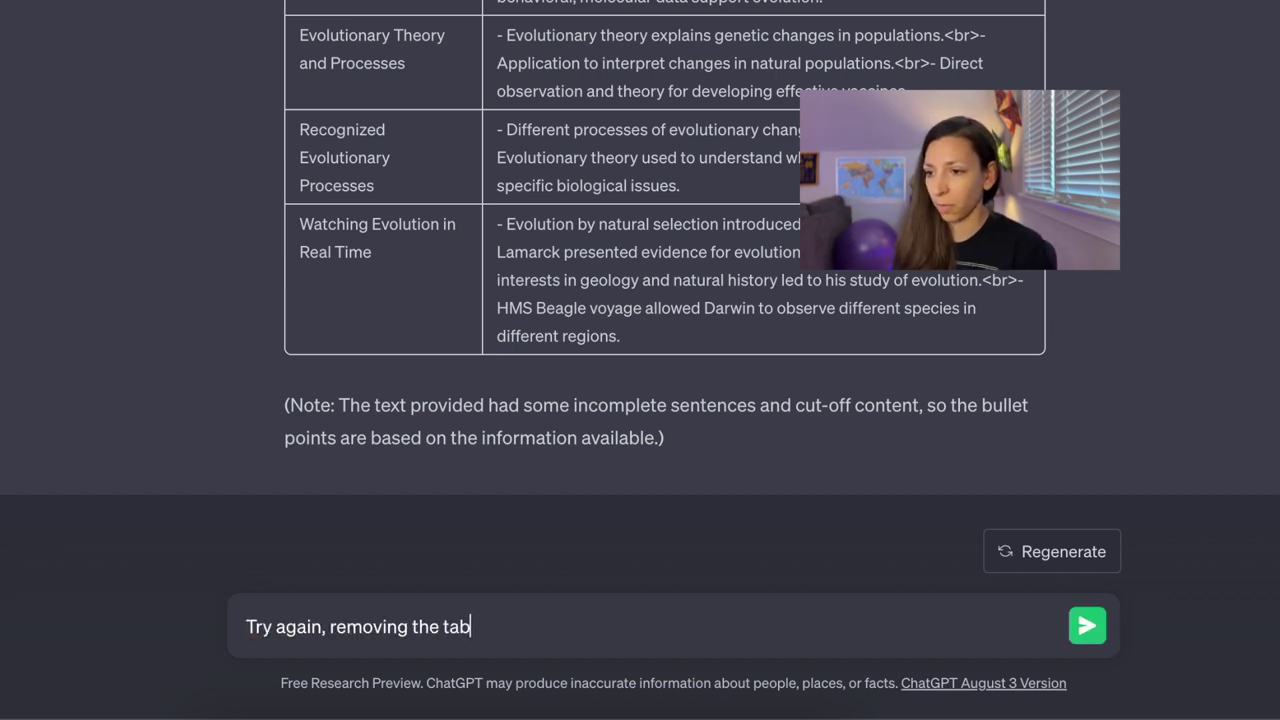
key("BackSpace")
key("BackSpace")
type("onky u")
key("BackSpace")
key("BackSpace")
key("BackSpace")
key("BackSpace")
type("ly include bullet poo")
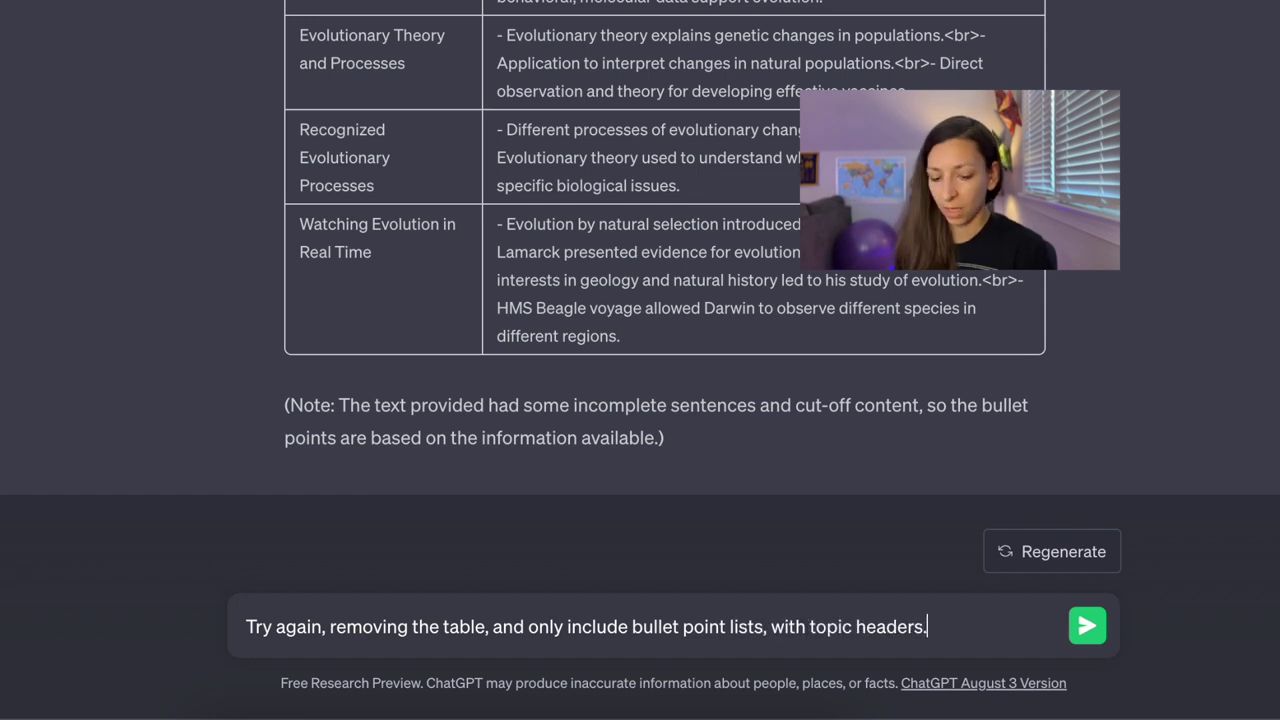
key("Return")
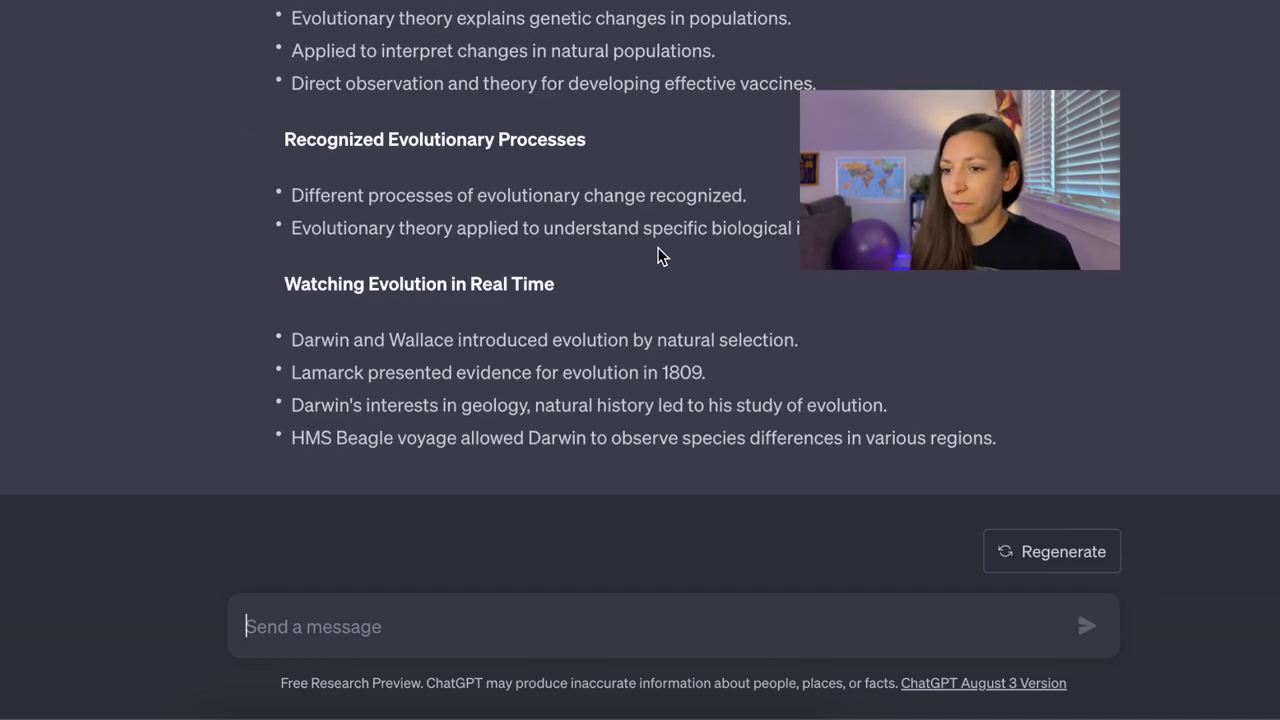
Copy the evolution bullet-point notes from ChatGPT and paste them below the VIII. Summary section in the Google Docs notes outline.
scroll(657, 254, "up", 8)
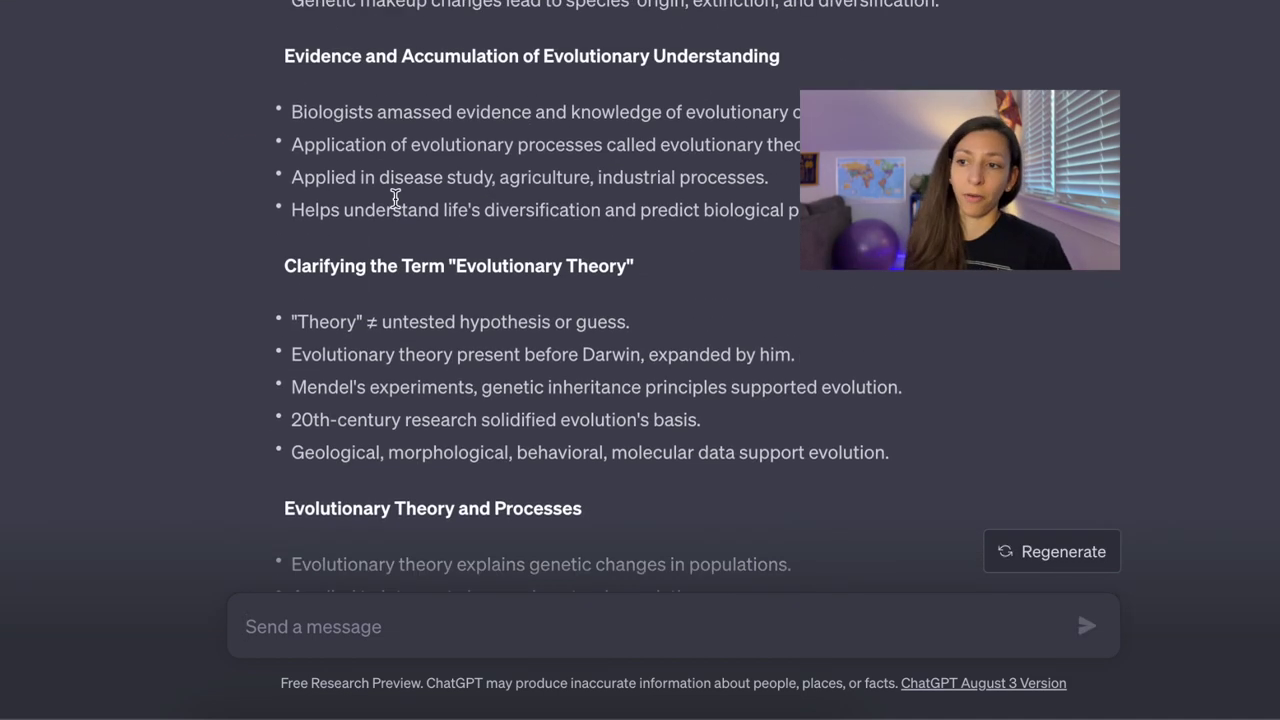
scroll(271, 62, "up", 1)
left_click_drag(283, 60, 997, 443)
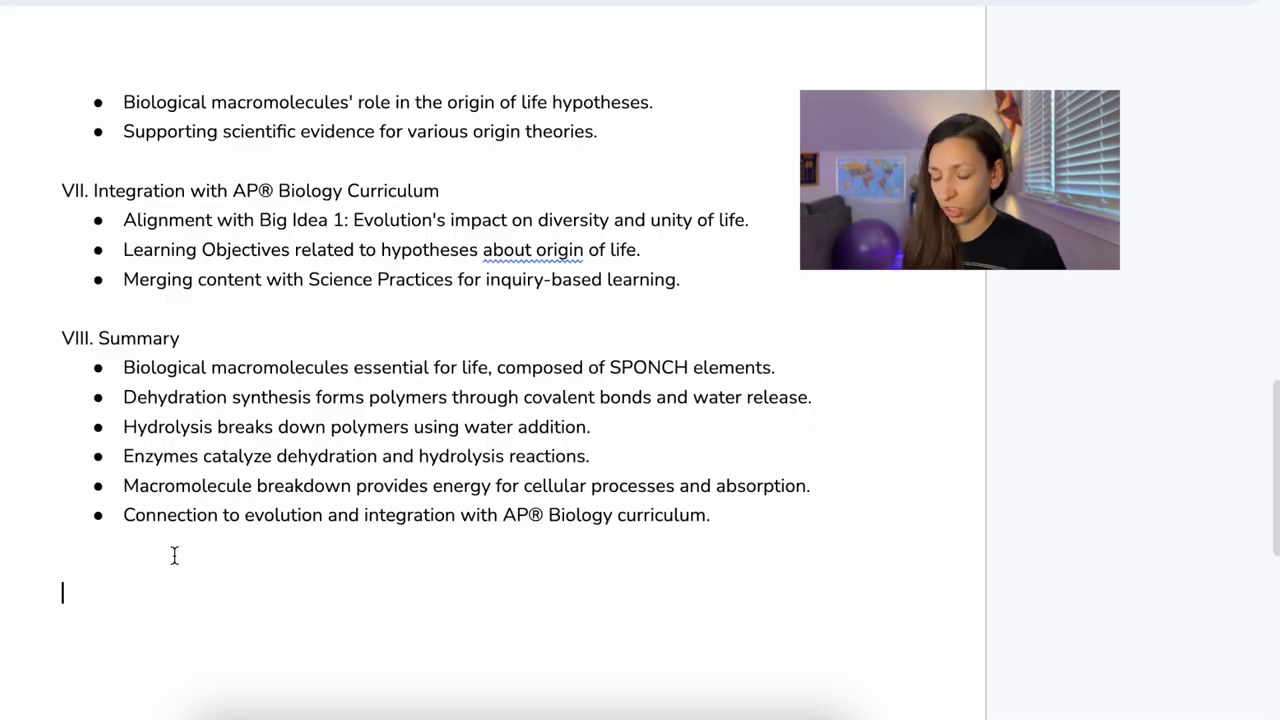
key("ctrl+v")
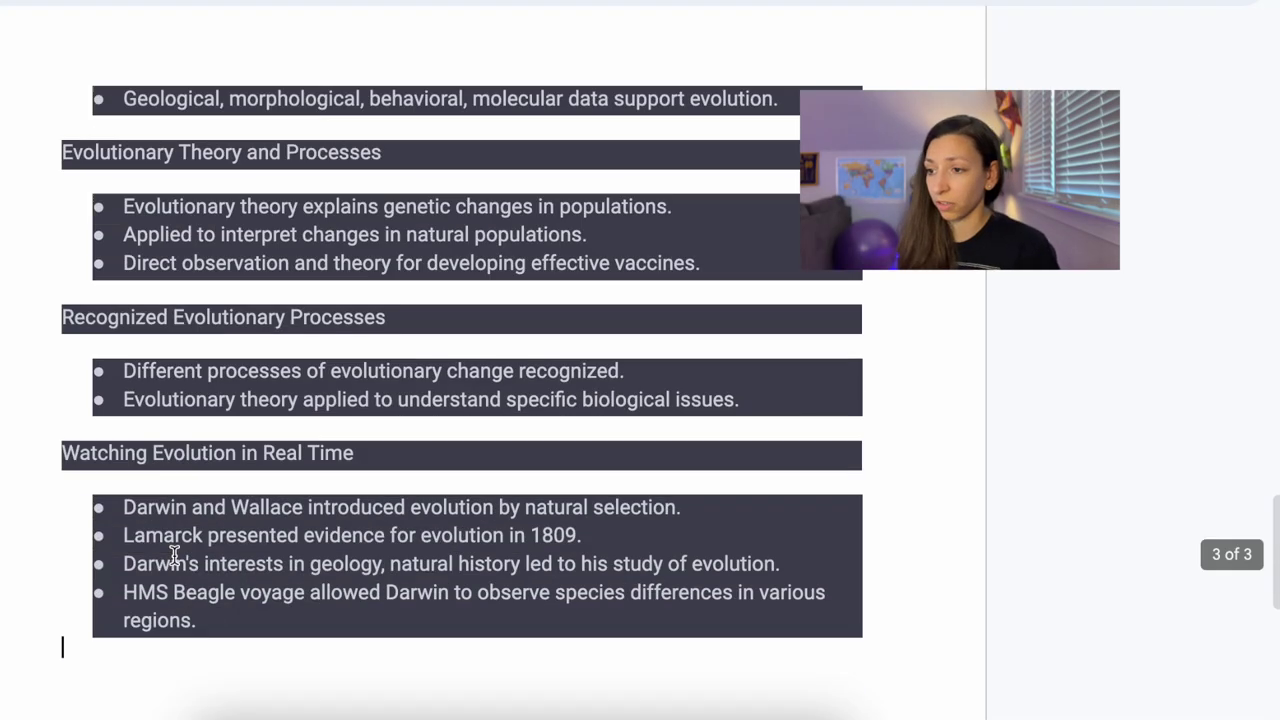